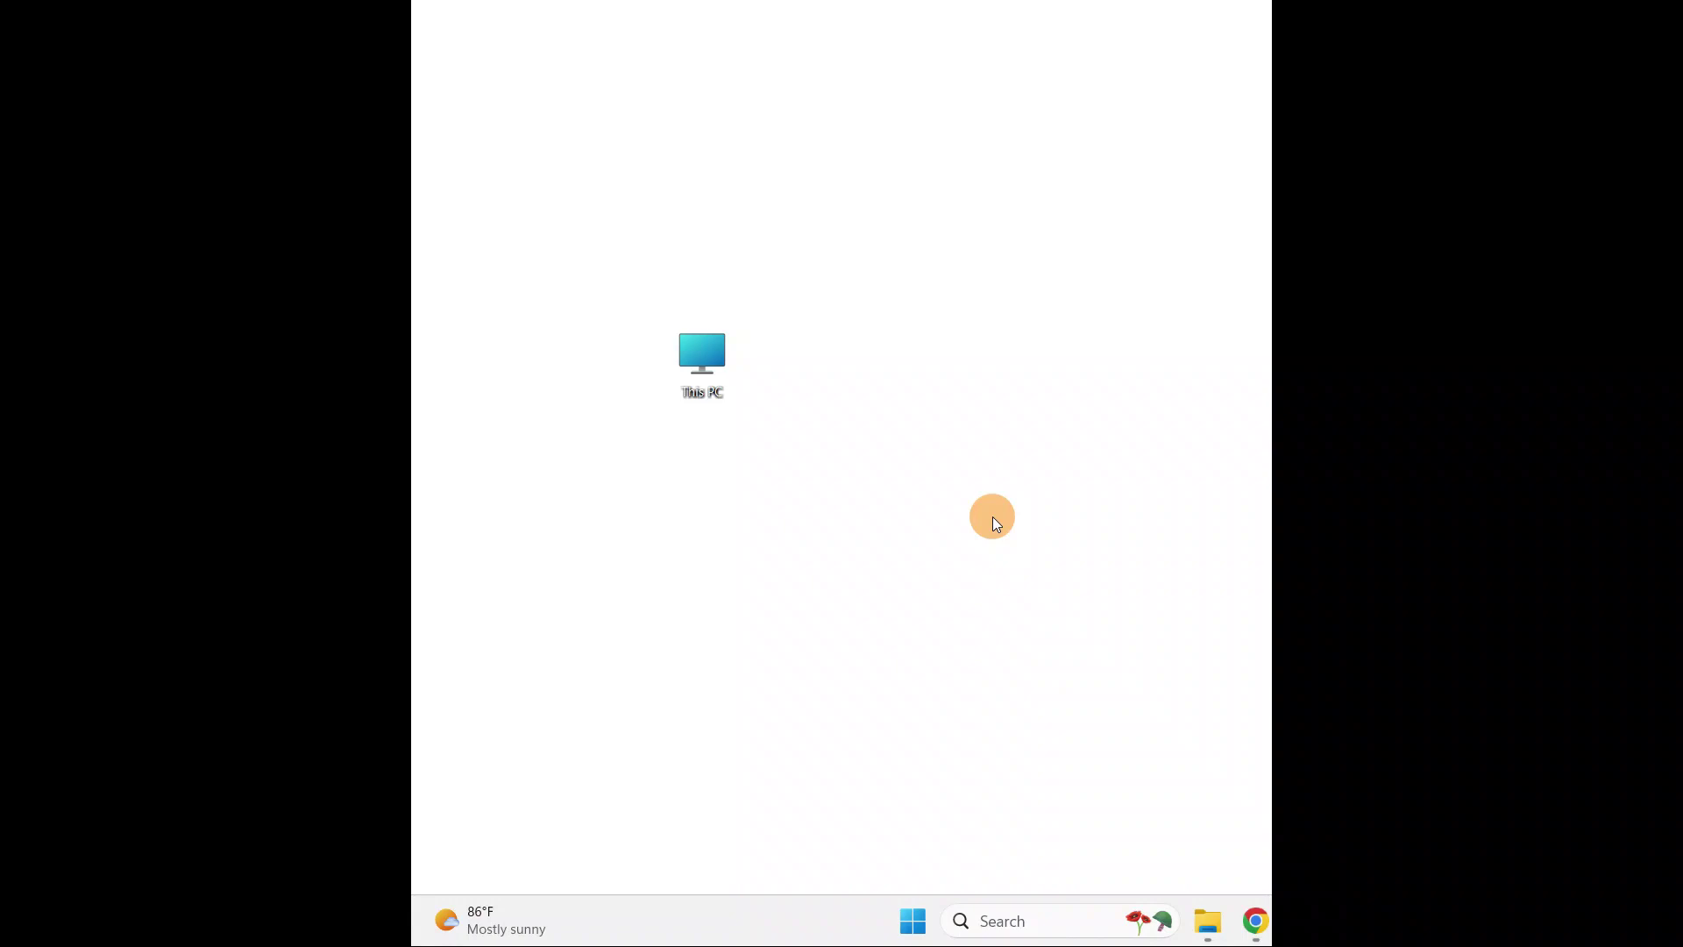
Search for 'control', open Control Panel, and open Internet Options (Internet Properties)
{"action": "left_click", "coordinate": [1002, 922]}
{"action": "type", "text": "contr"}
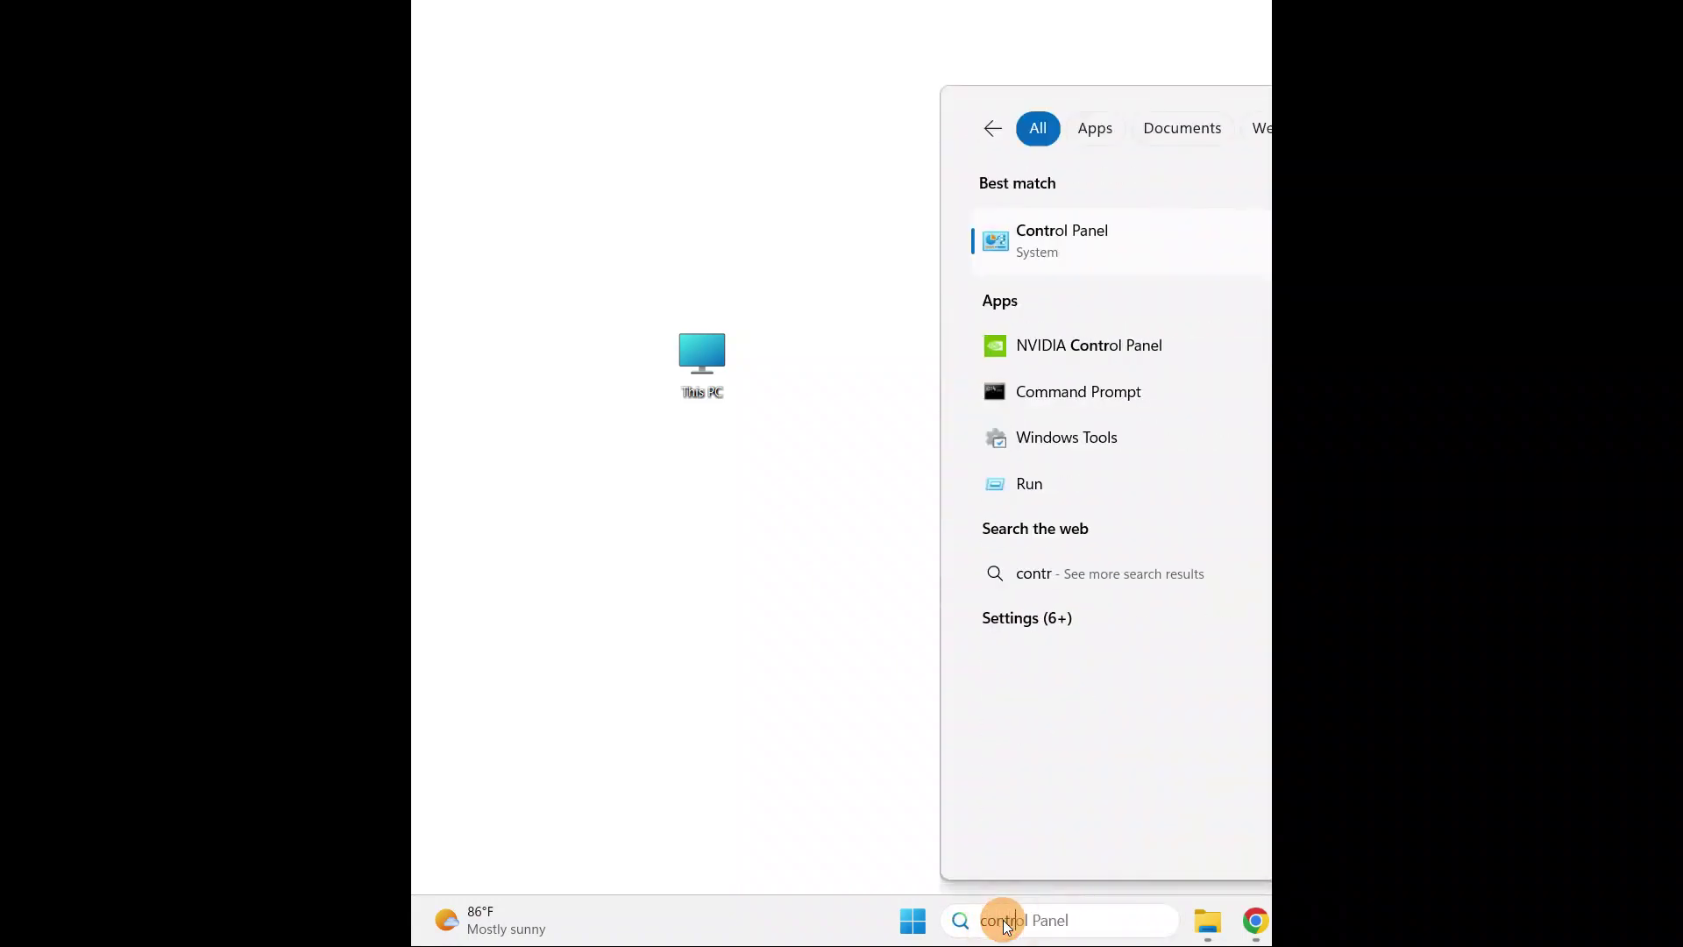
{"action": "type", "text": "ol"}
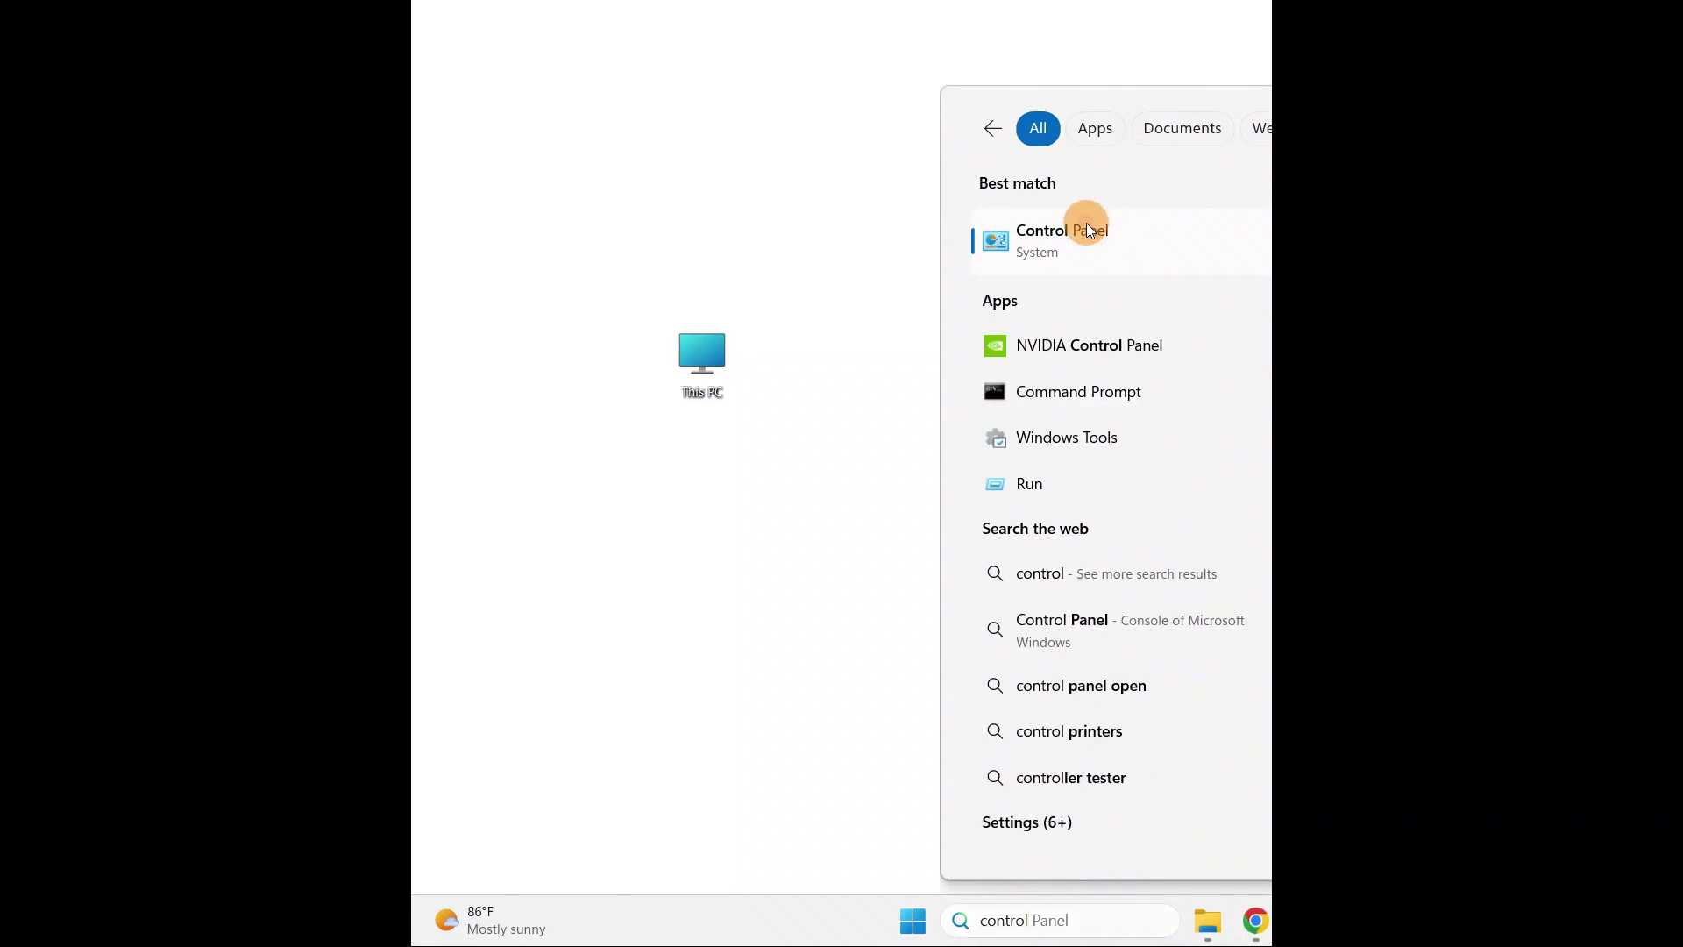
{"action": "left_click", "coordinate": [1086, 229]}
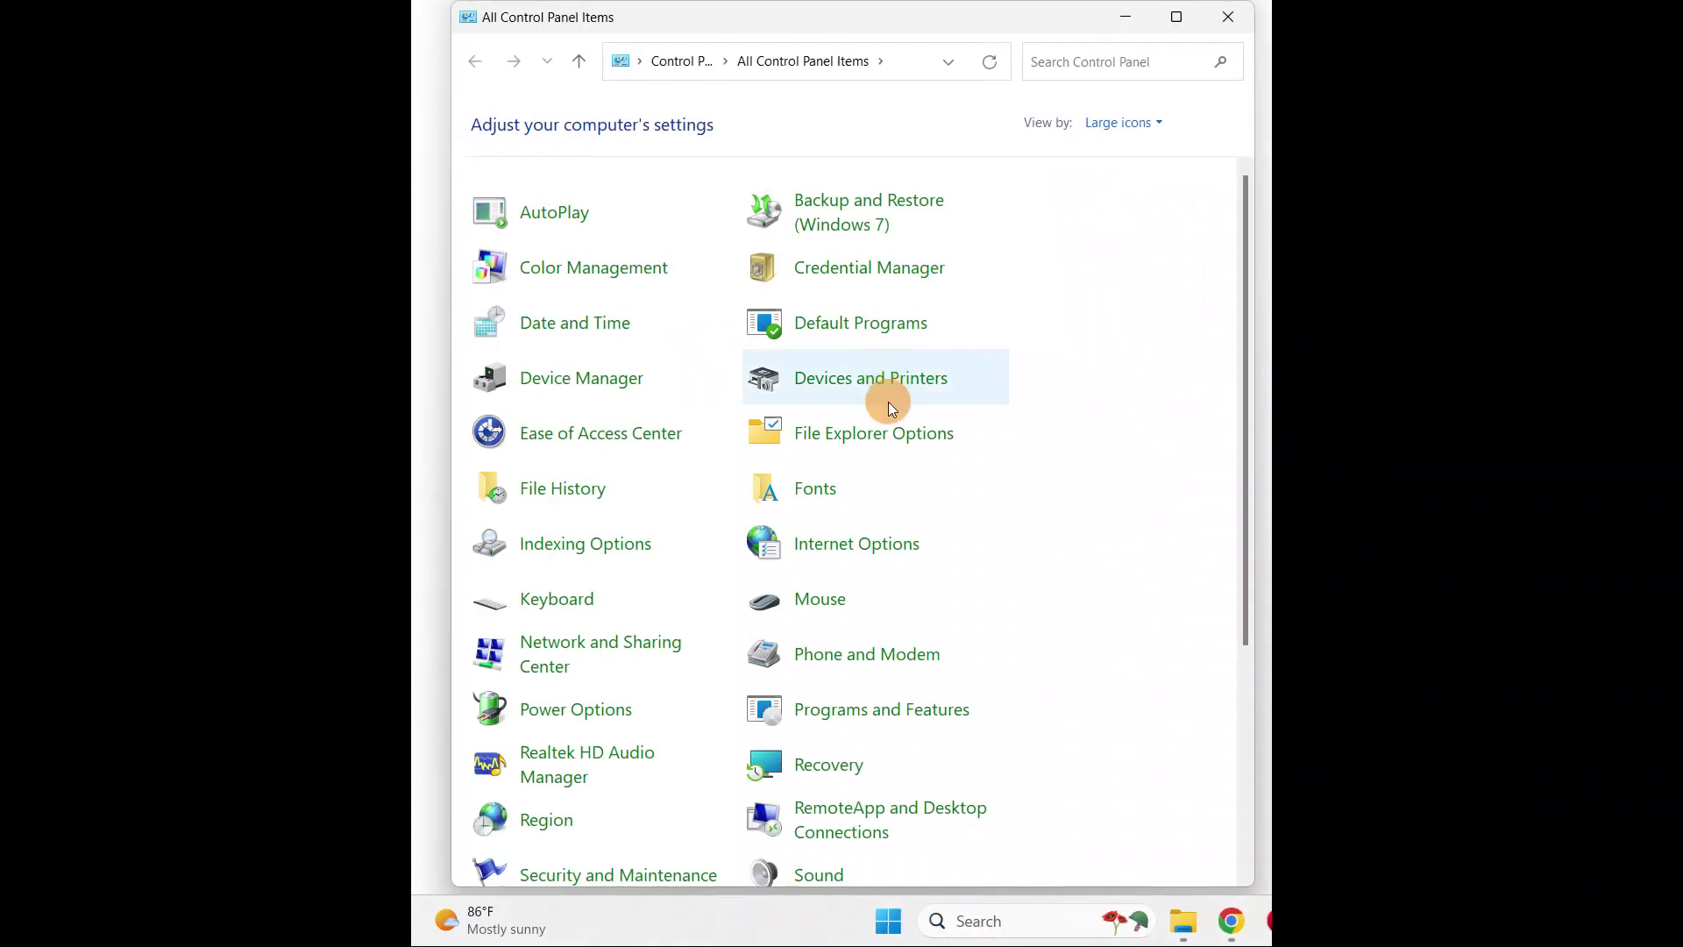
{"action": "left_click", "coordinate": [857, 550]}
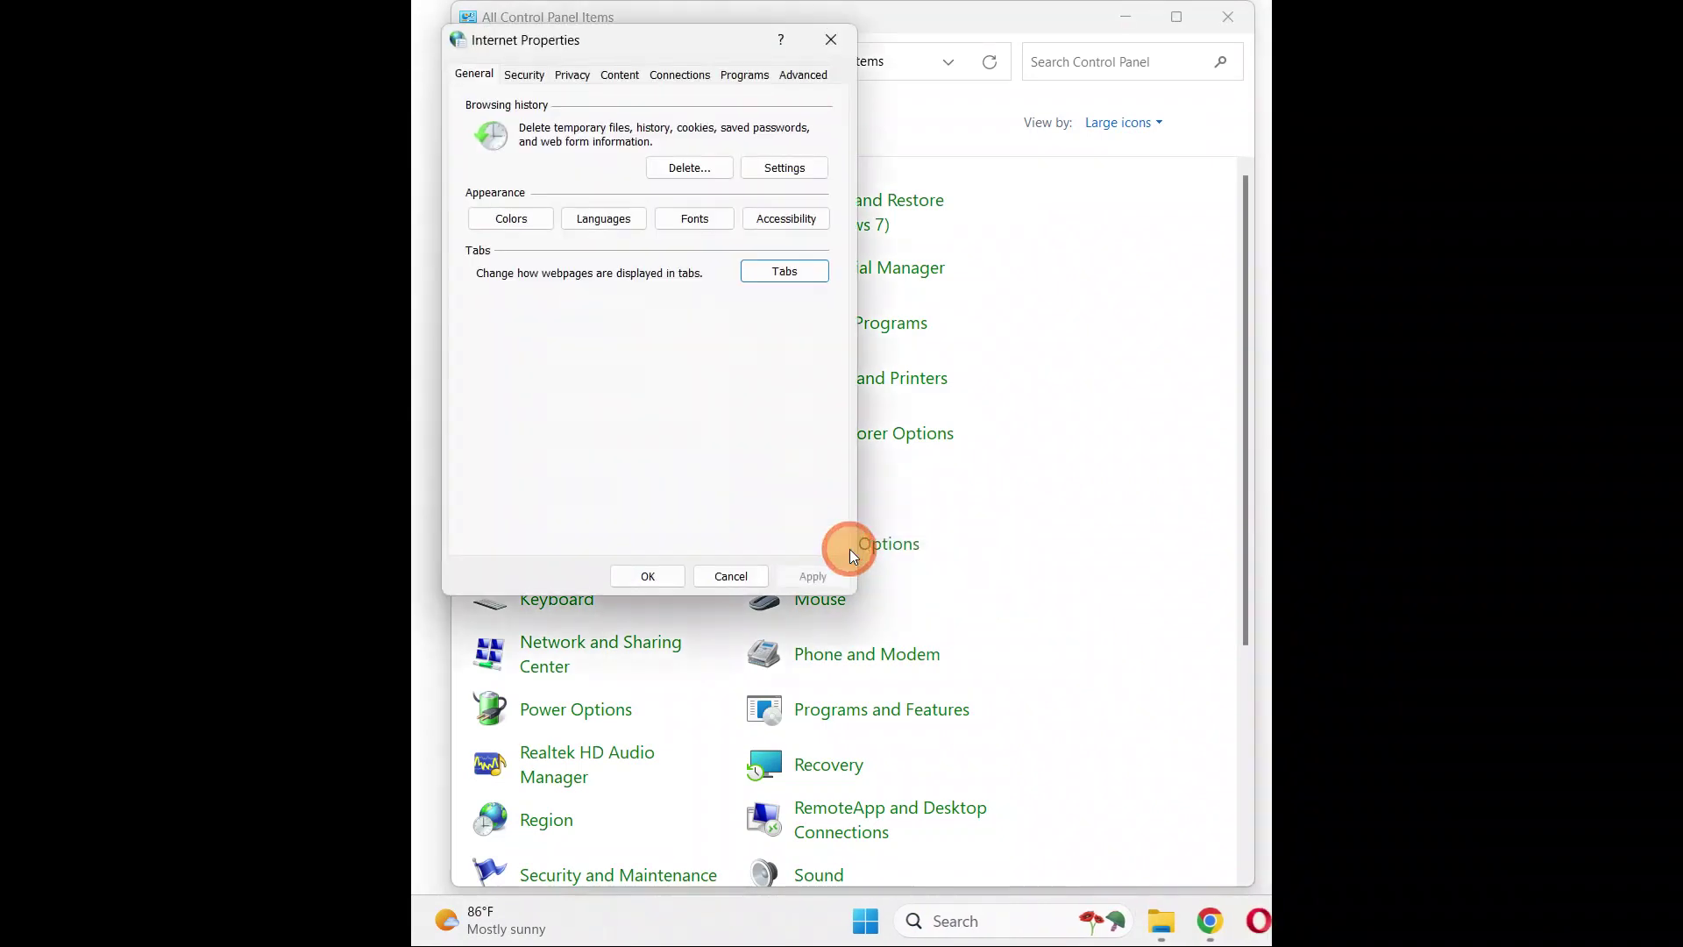
Restore Internet Properties' advanced settings to defaults, apply them, and close Control Panel
{"action": "left_click_drag", "start_coordinate": [682, 37], "coordinate": [854, 96]}
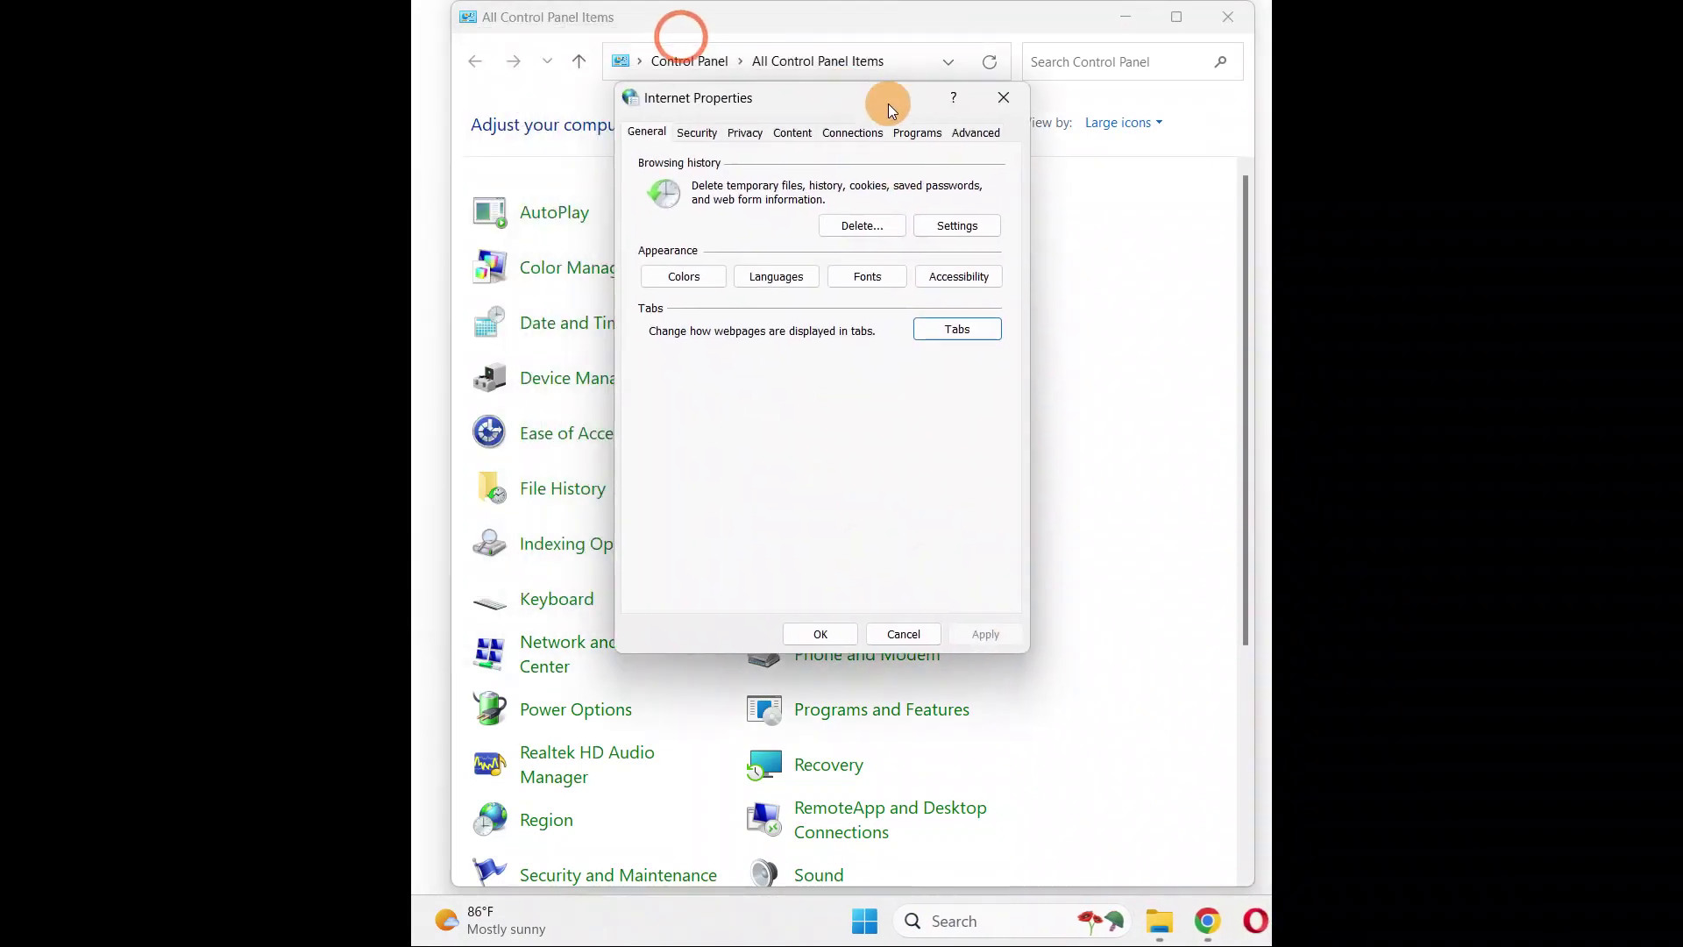
{"action": "left_click", "coordinate": [982, 135]}
{"action": "left_click", "coordinate": [927, 562]}
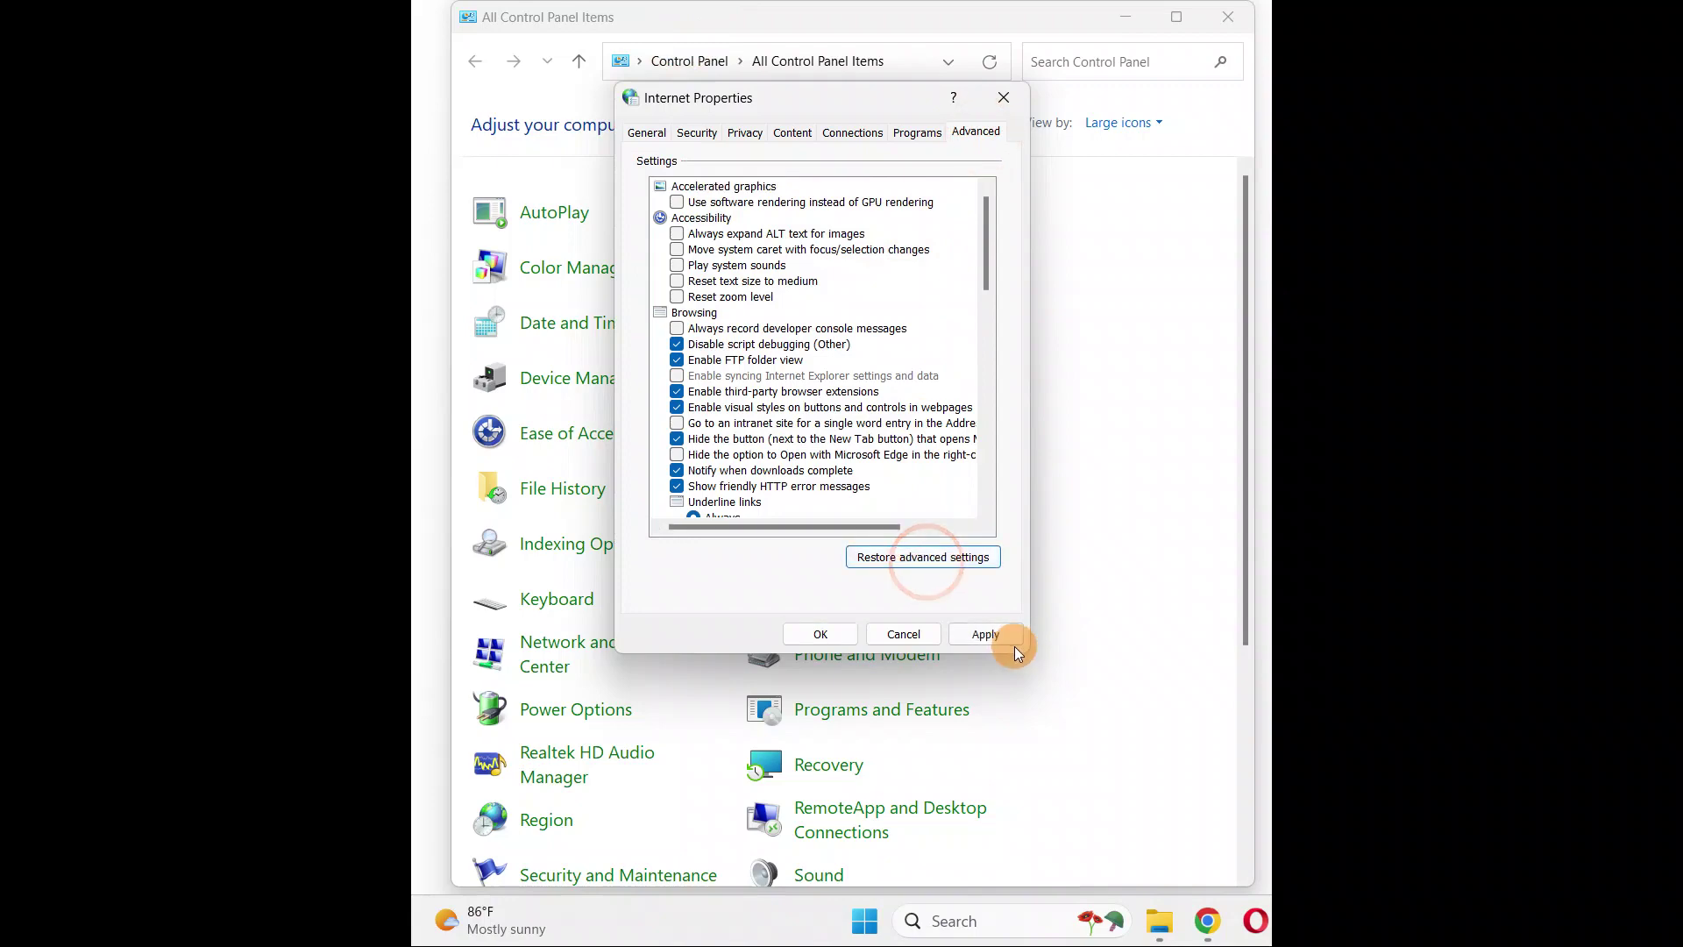
{"action": "left_click", "coordinate": [983, 637]}
{"action": "left_click", "coordinate": [818, 635]}
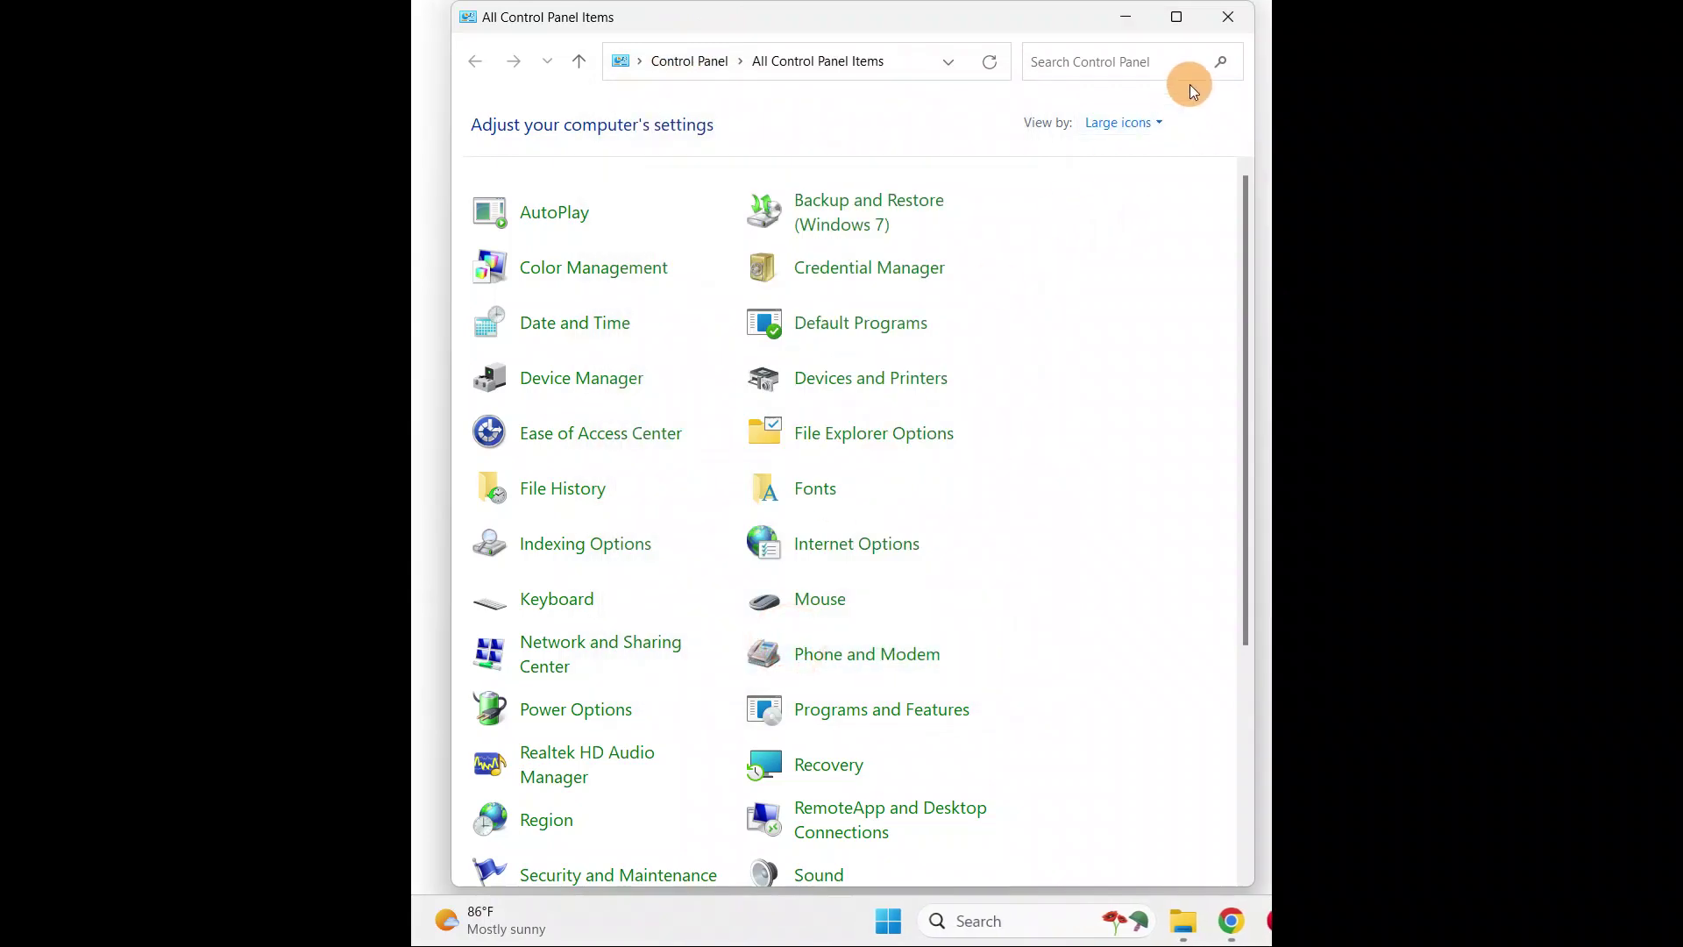
{"action": "left_click", "coordinate": [1217, 31]}
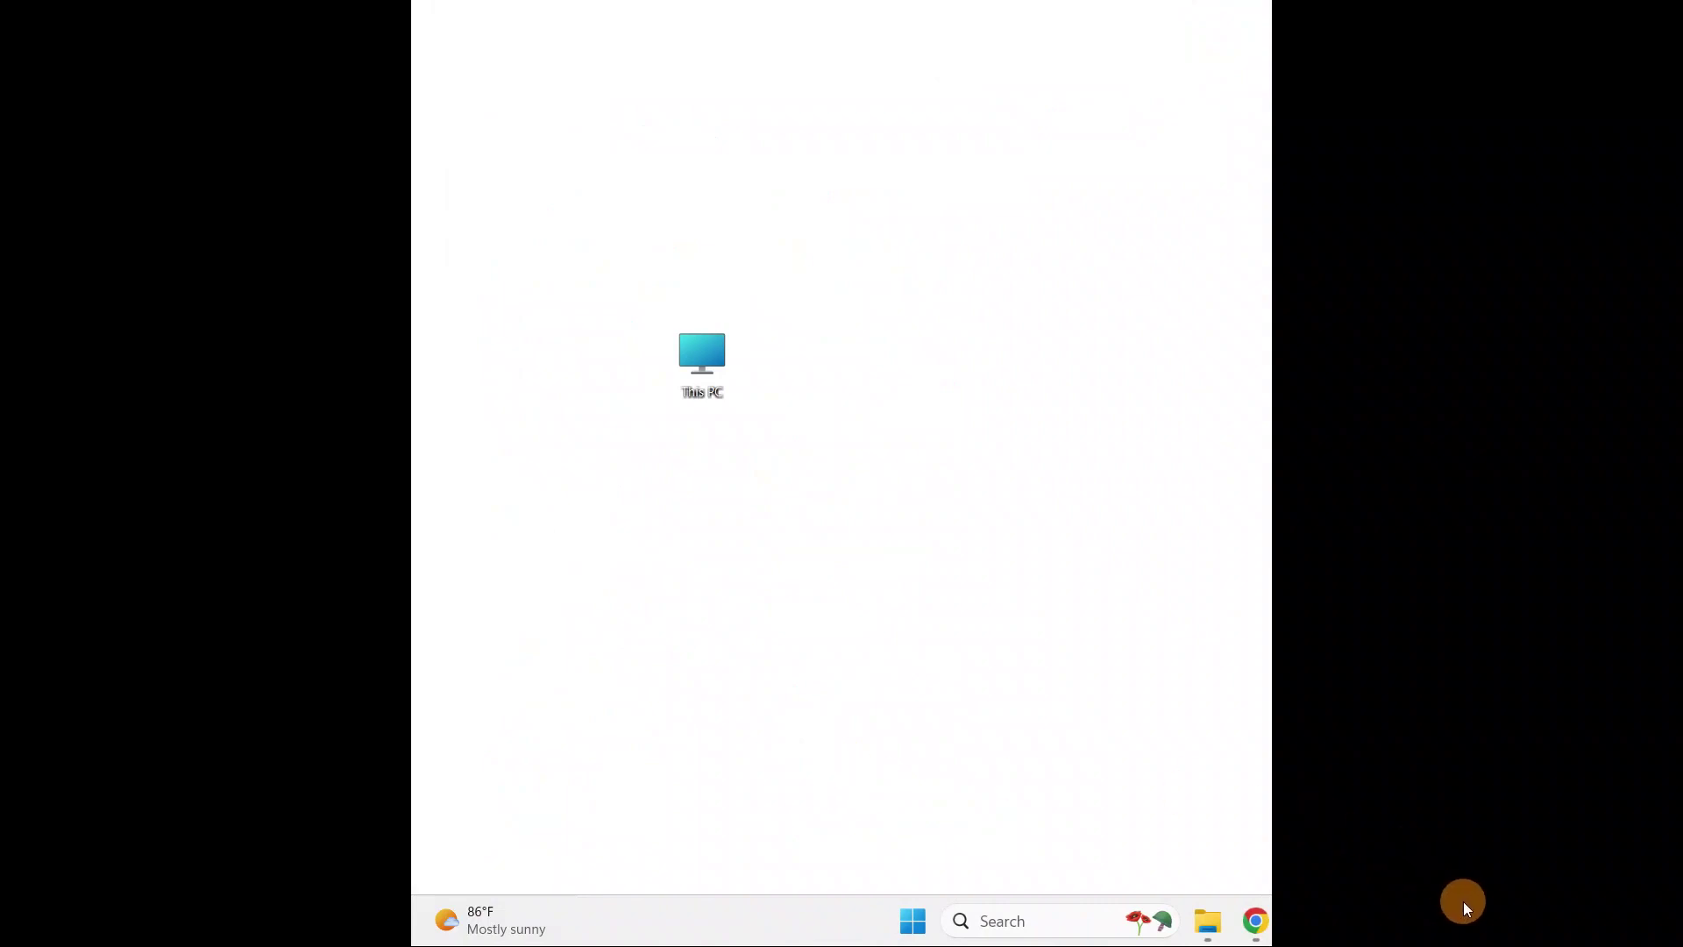
Run ipconfig /flushdns in a widened administrator Command Prompt
{"action": "left_click", "coordinate": [1495, 920]}
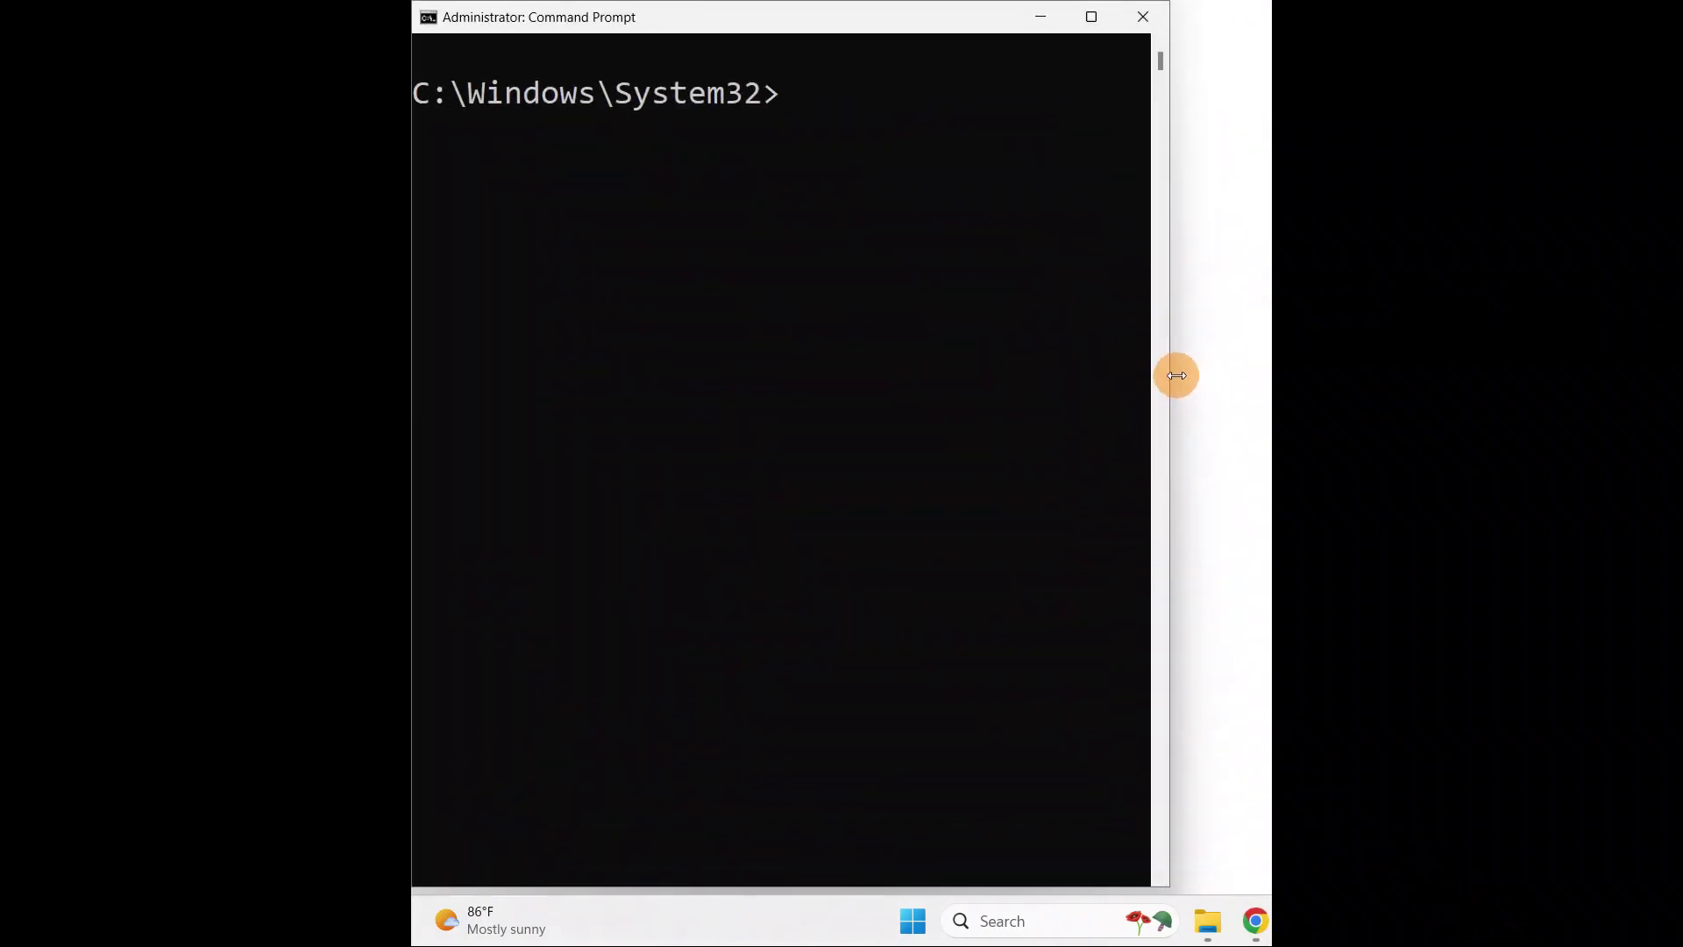
{"action": "left_click_drag", "start_coordinate": [1178, 382], "coordinate": [1250, 351]}
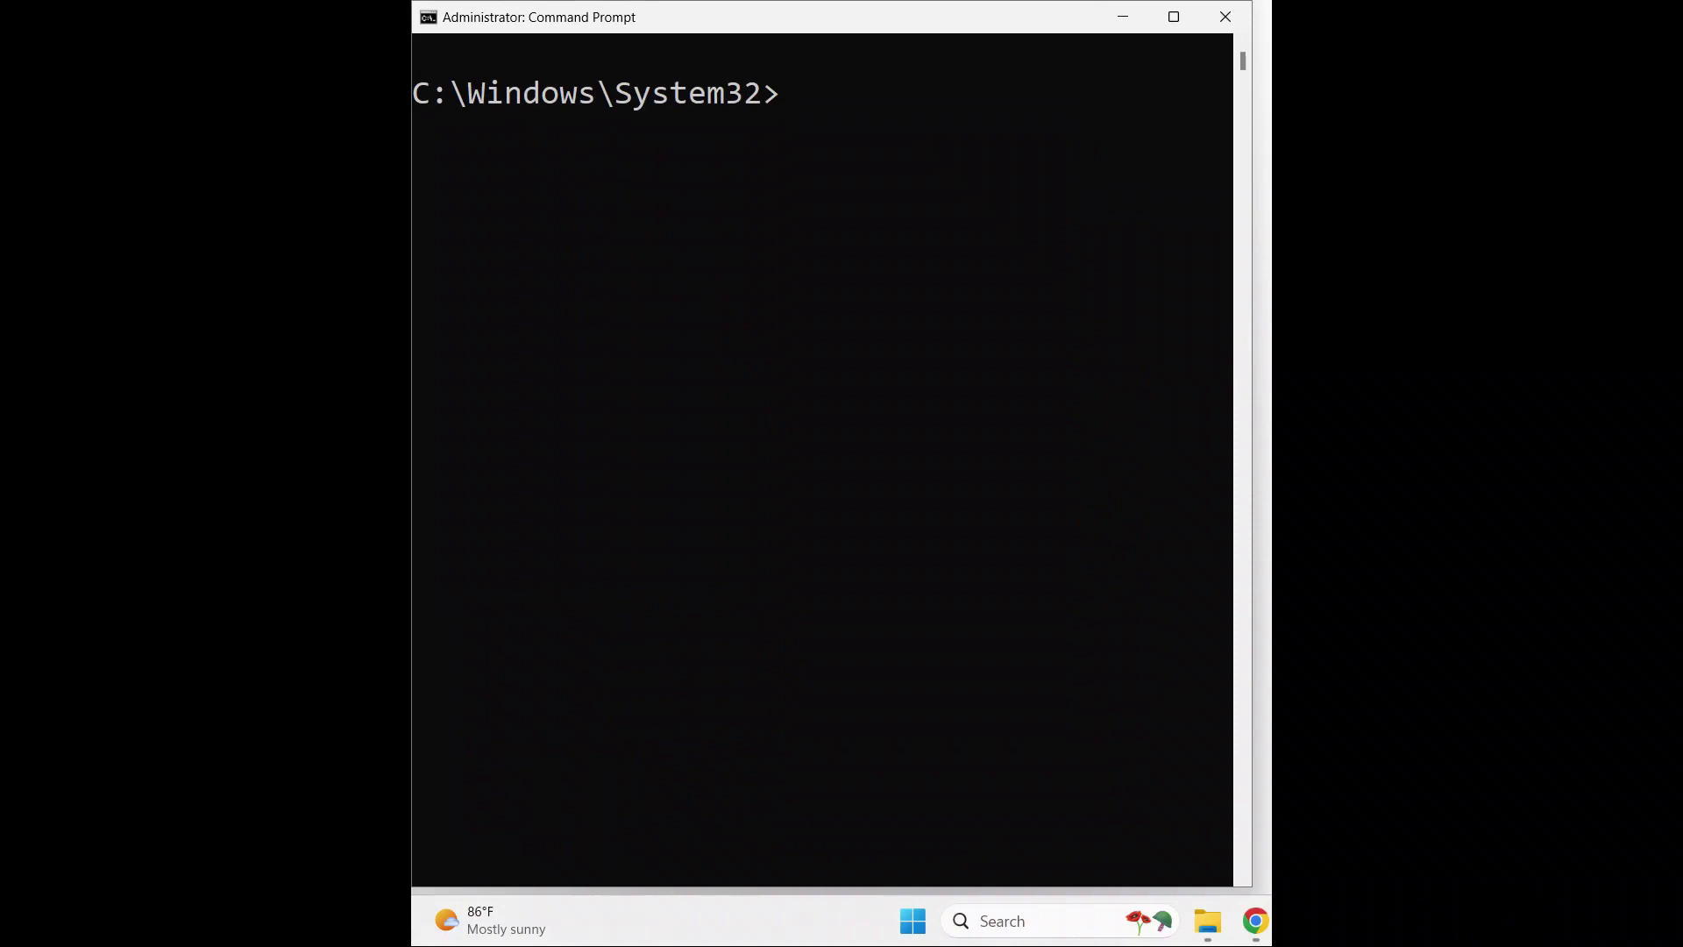
{"action": "type", "text": "ipconfig /flushdns"}
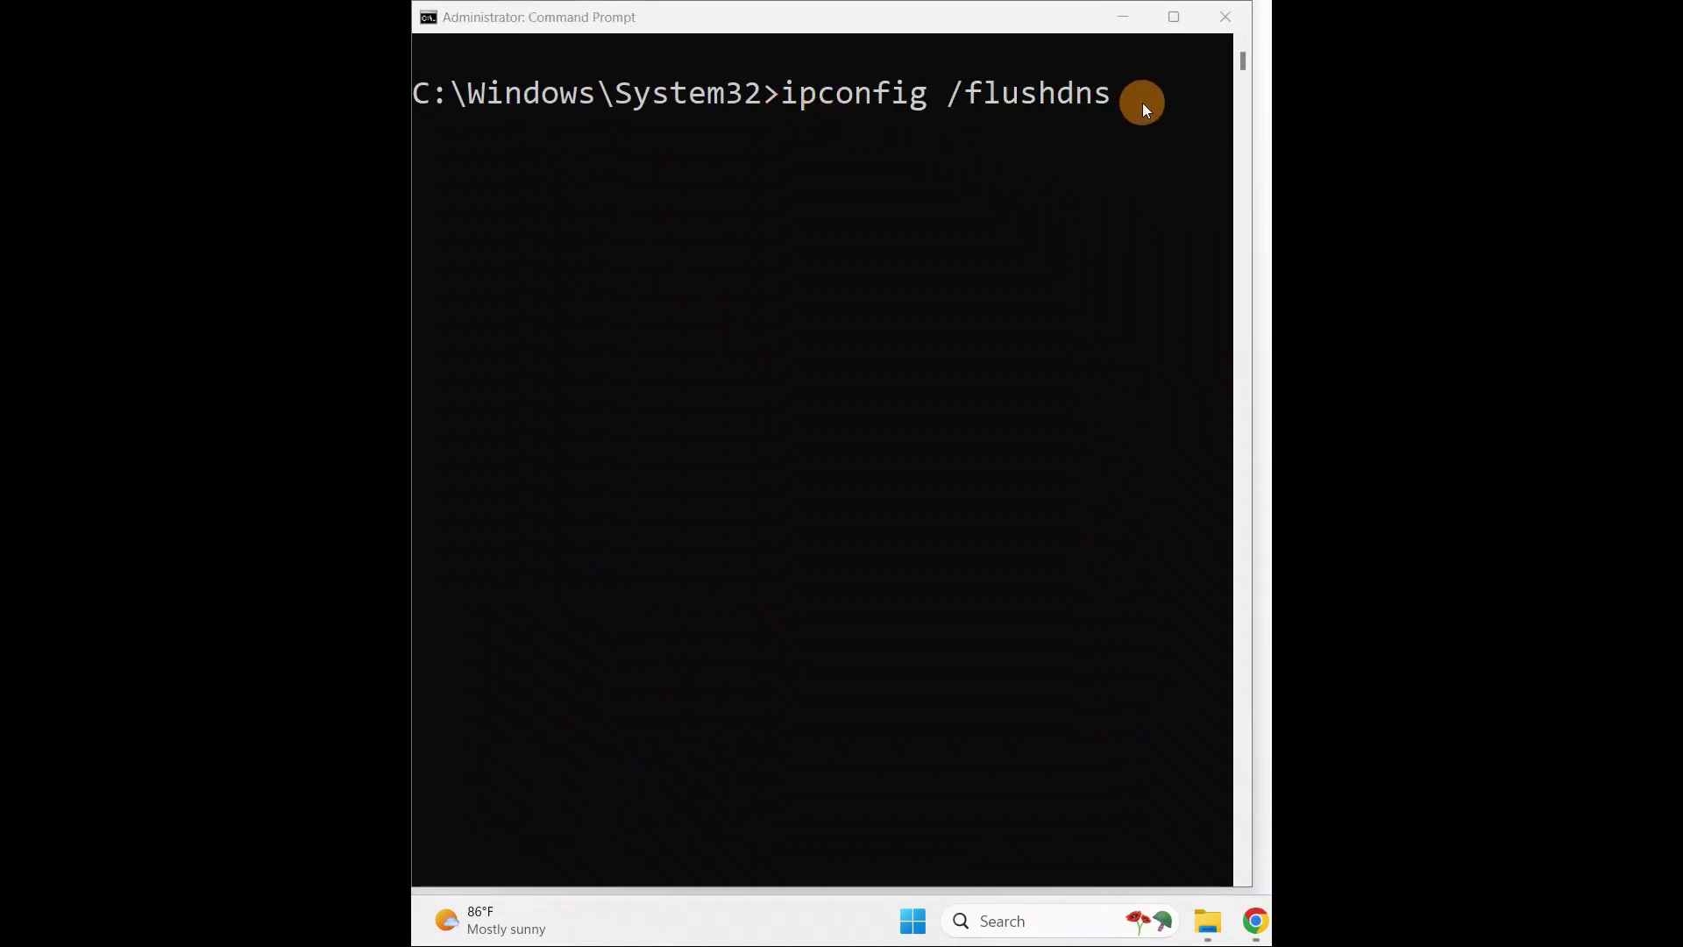
{"action": "left_click", "coordinate": [1142, 102]}
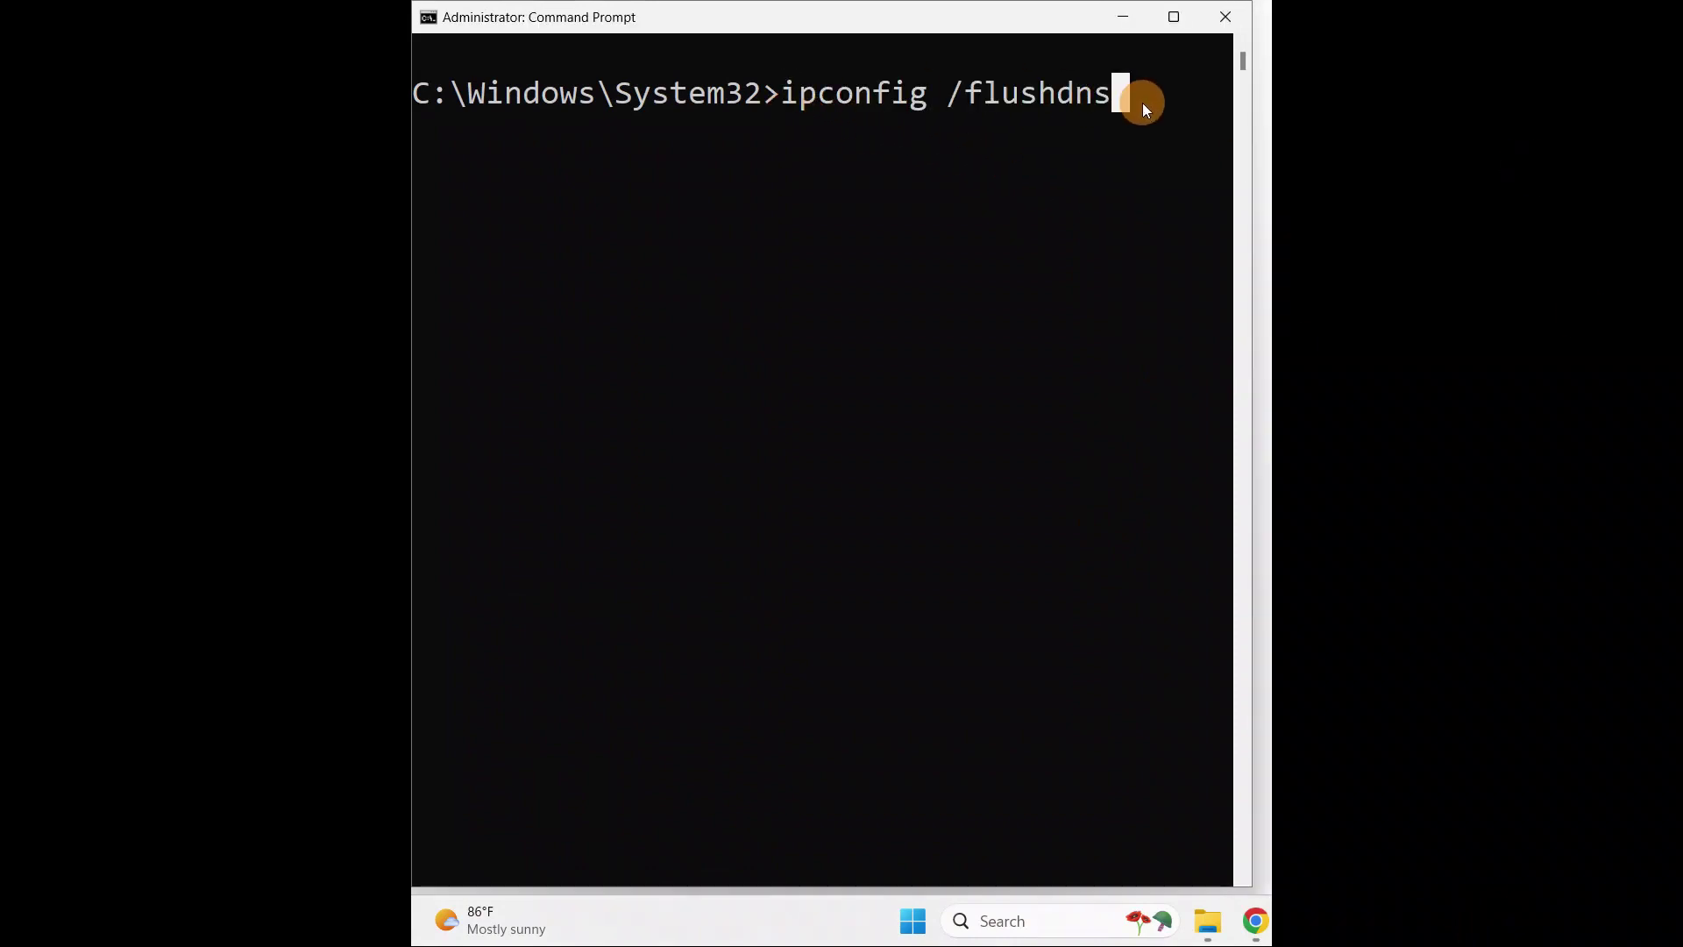
{"action": "key", "text": "Return"}
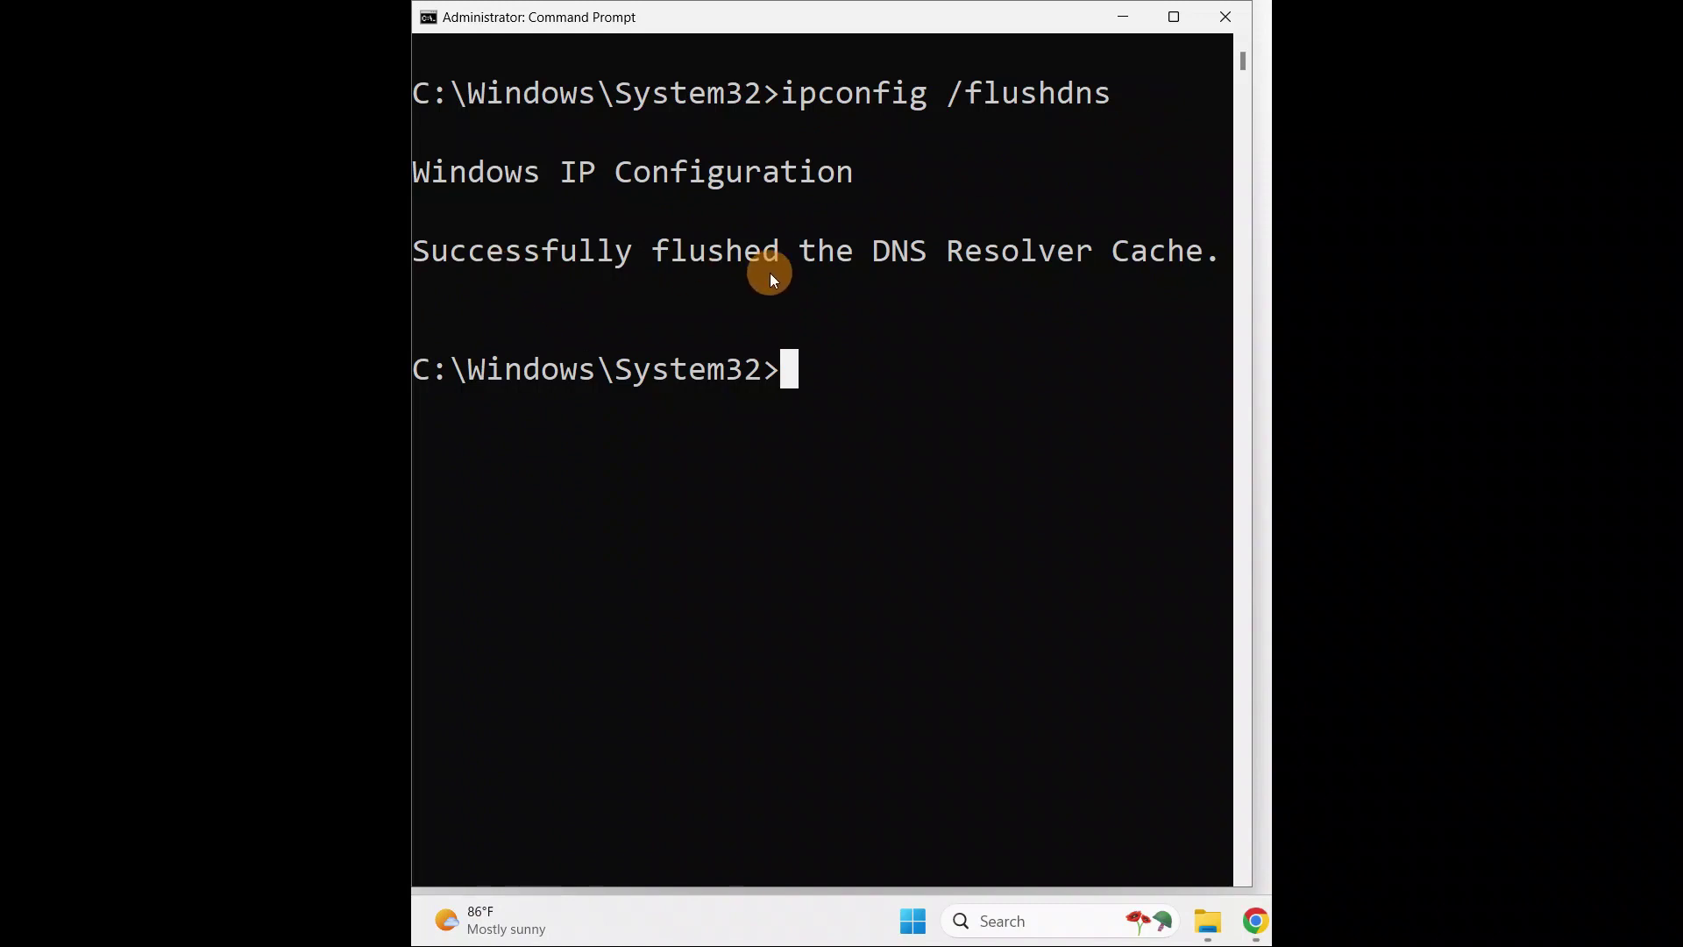
Highlight the netsh winsock reset and ipconfig /release lines in Commands.txt, then minimize both windows
{"action": "left_click", "coordinate": [1533, 931]}
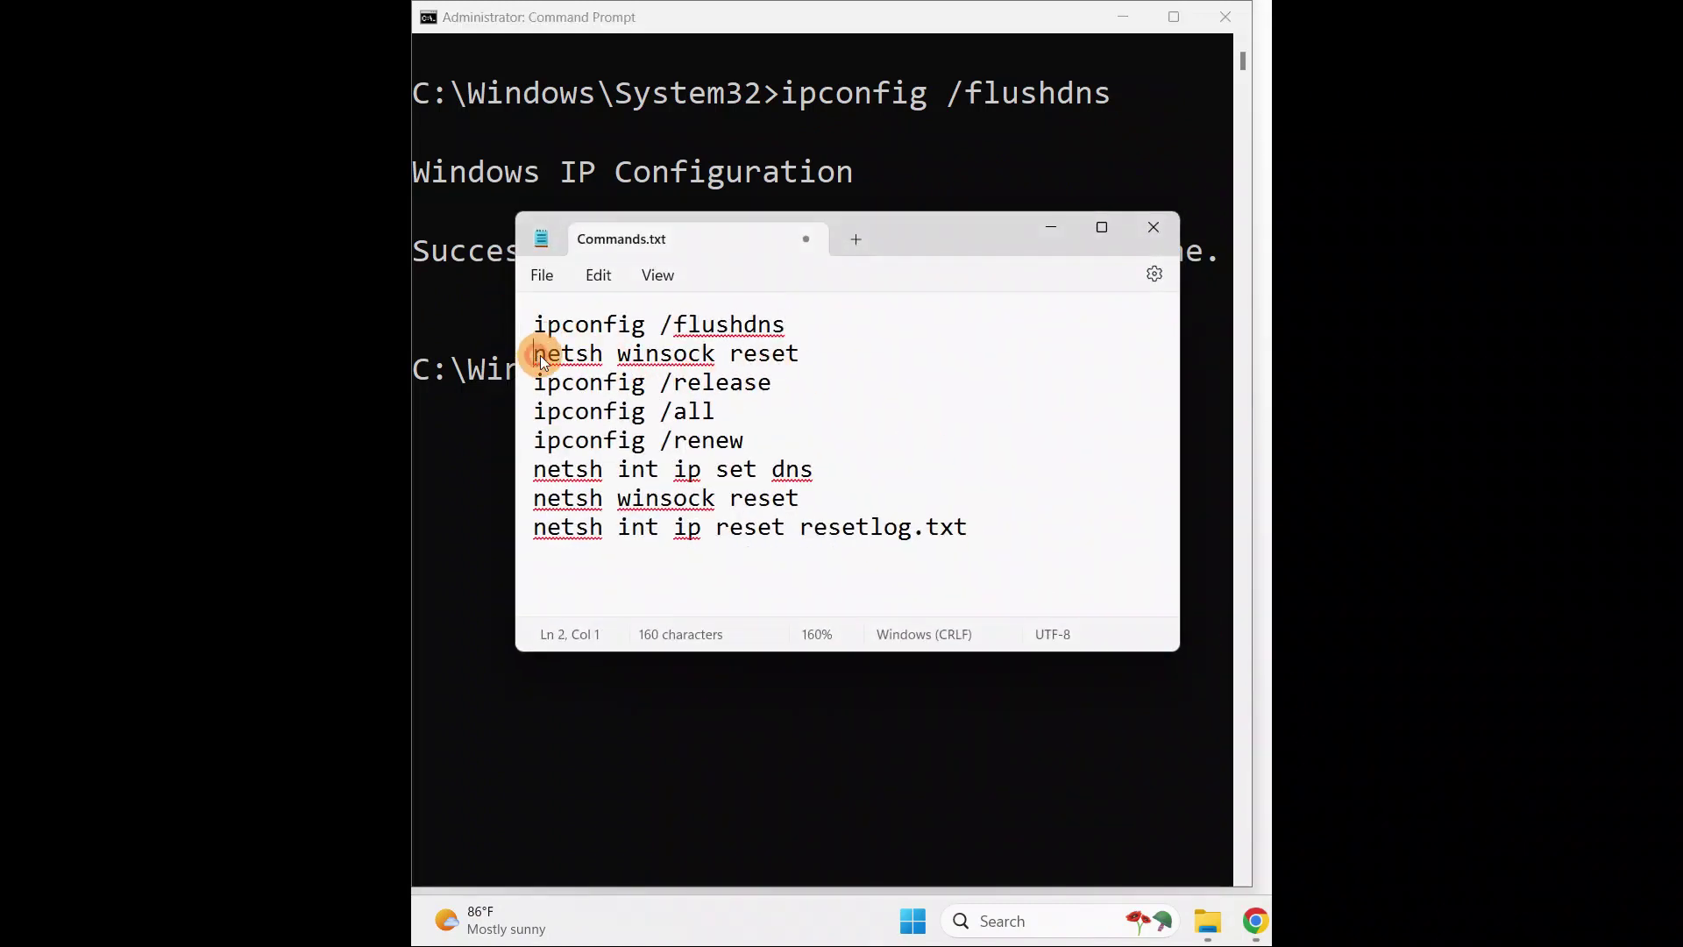
{"action": "left_click_drag", "start_coordinate": [536, 359], "coordinate": [835, 356]}
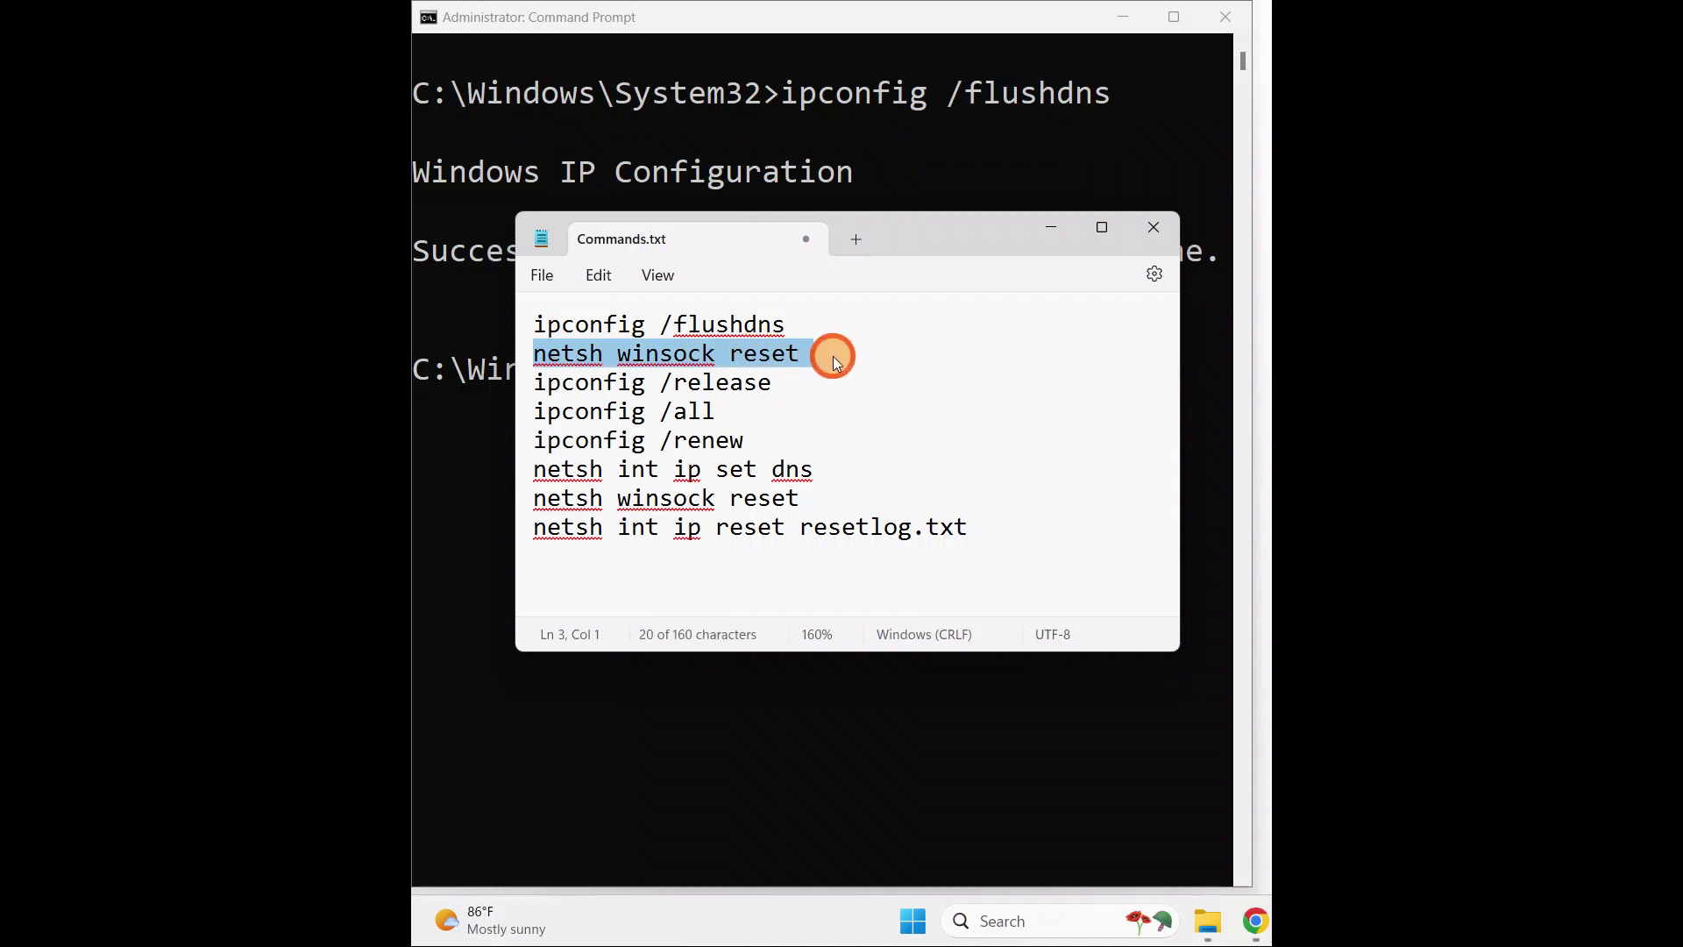
{"action": "left_click", "coordinate": [534, 382]}
{"action": "left_click_drag", "start_coordinate": [809, 367], "coordinate": [537, 363]}
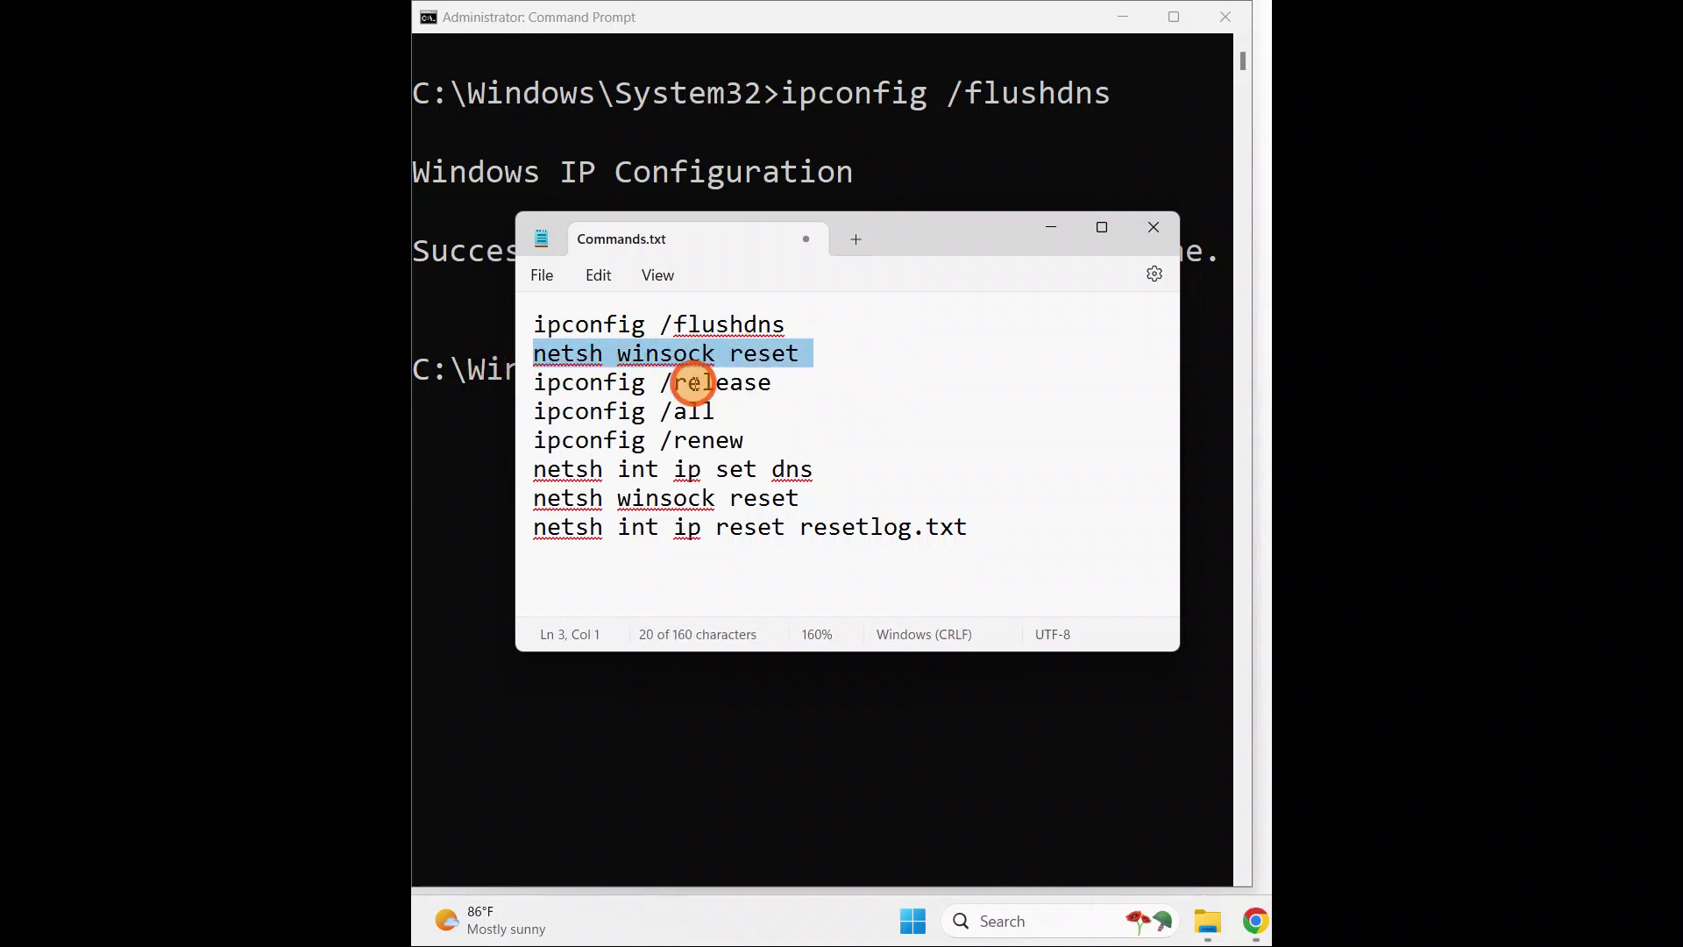
{"action": "left_click", "coordinate": [777, 387]}
{"action": "left_click_drag", "start_coordinate": [784, 392], "coordinate": [481, 376]}
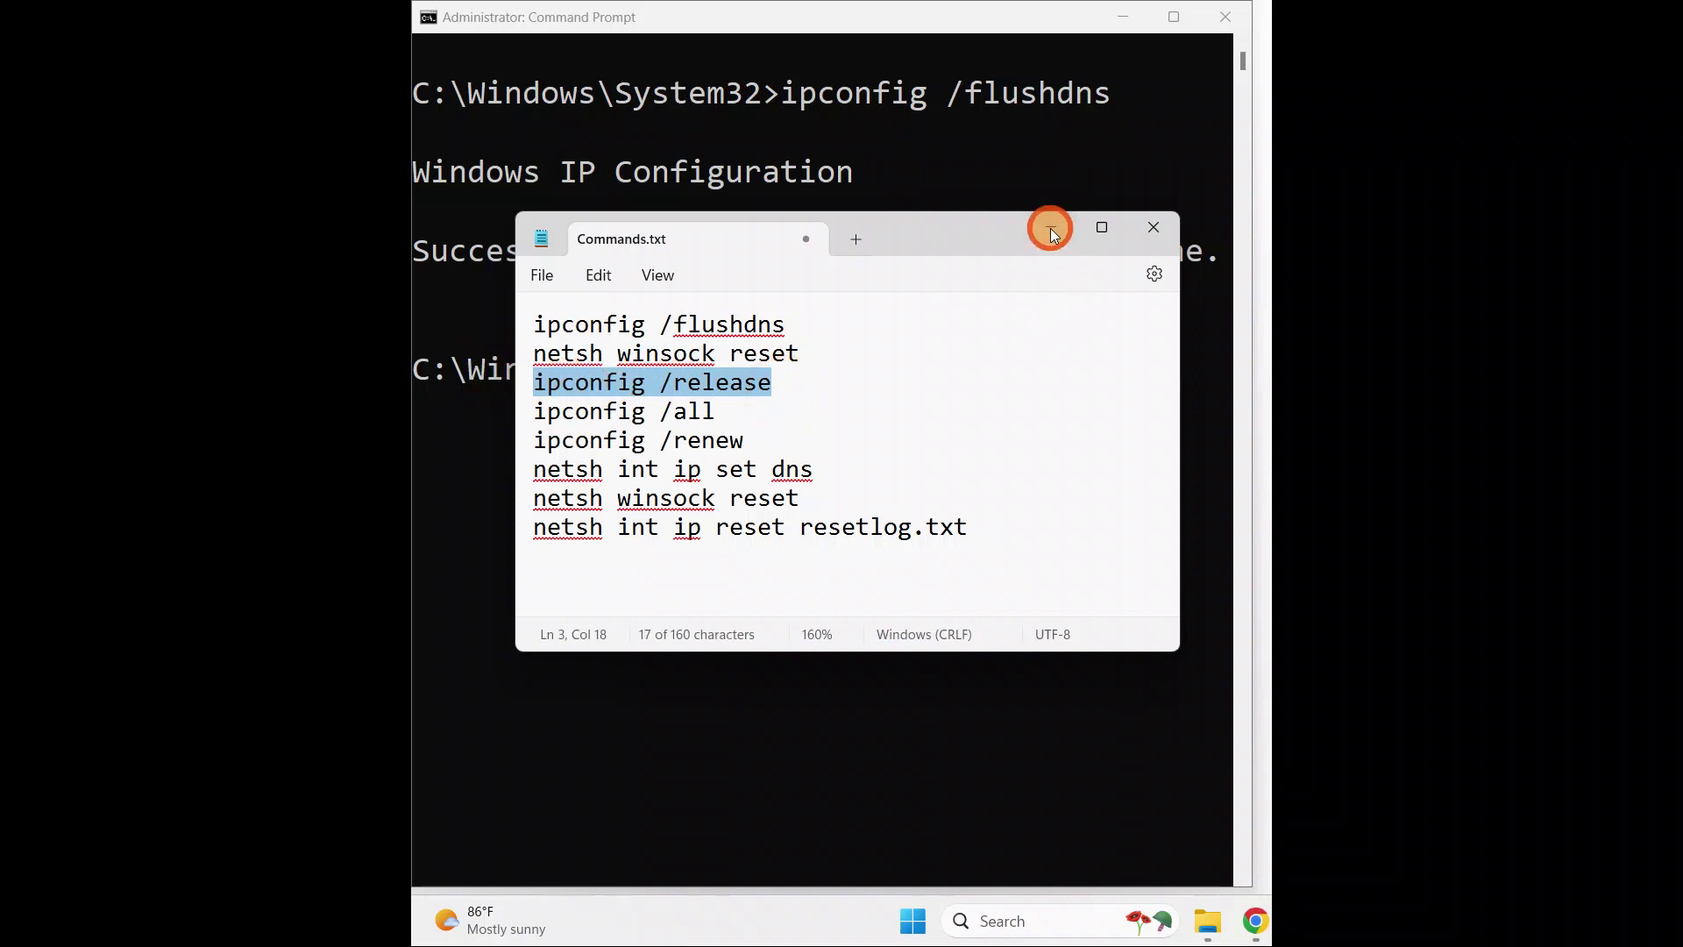
{"action": "left_click", "coordinate": [789, 326]}
{"action": "left_click", "coordinate": [1052, 227]}
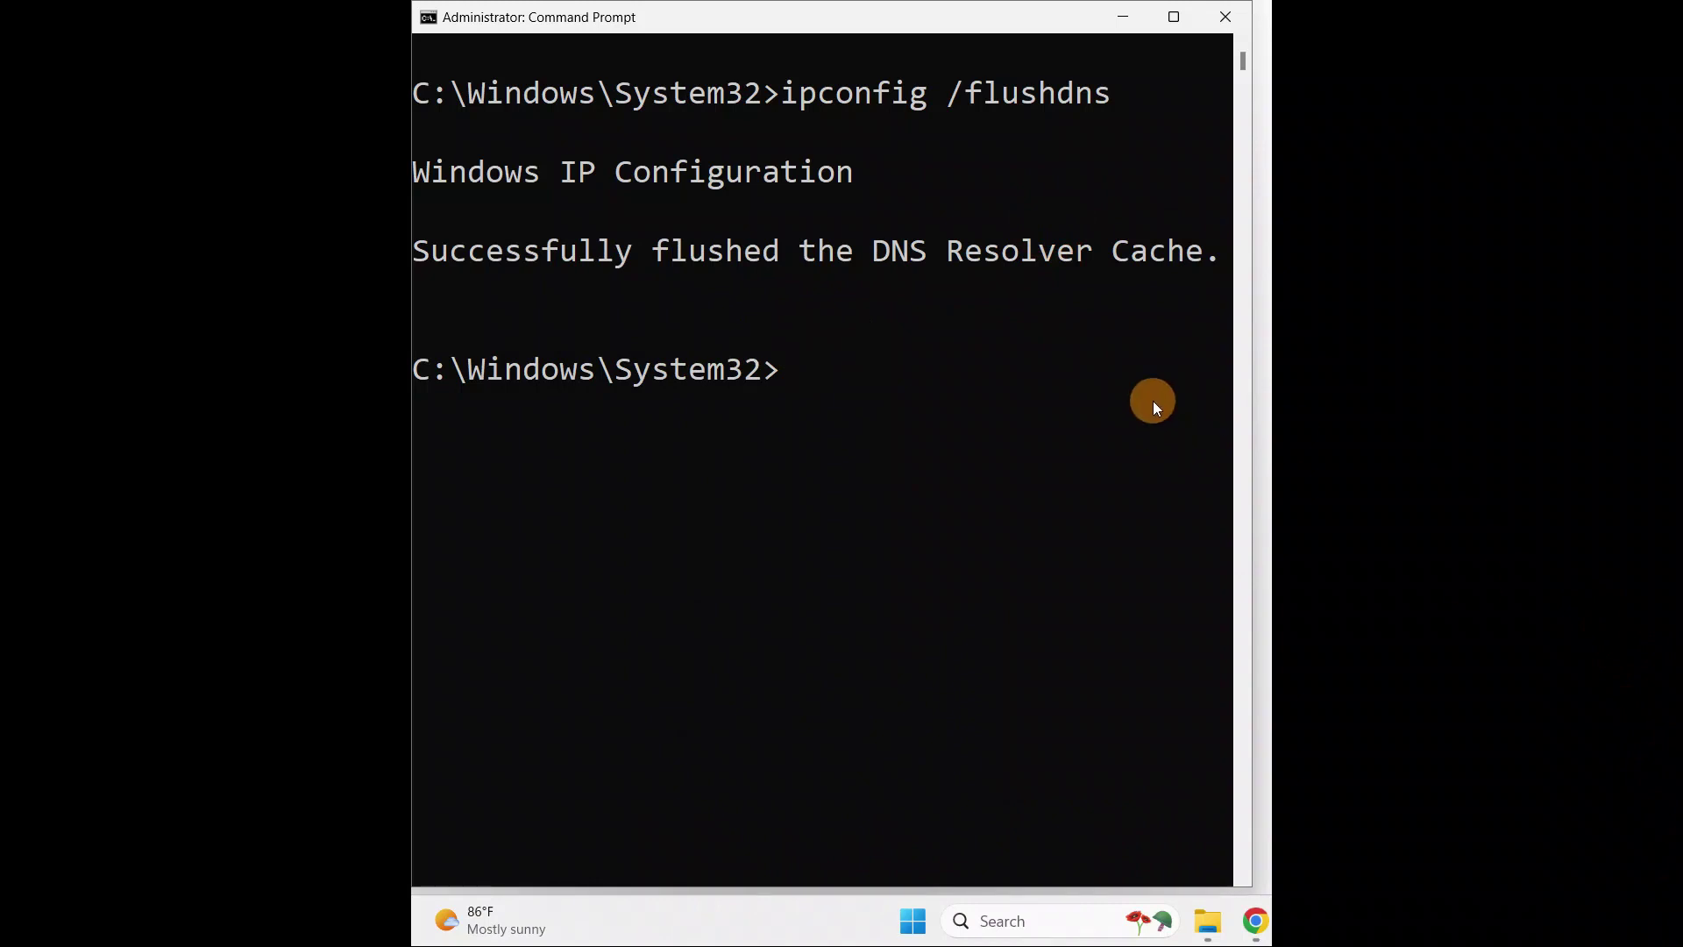
{"action": "left_click", "coordinate": [1125, 19]}
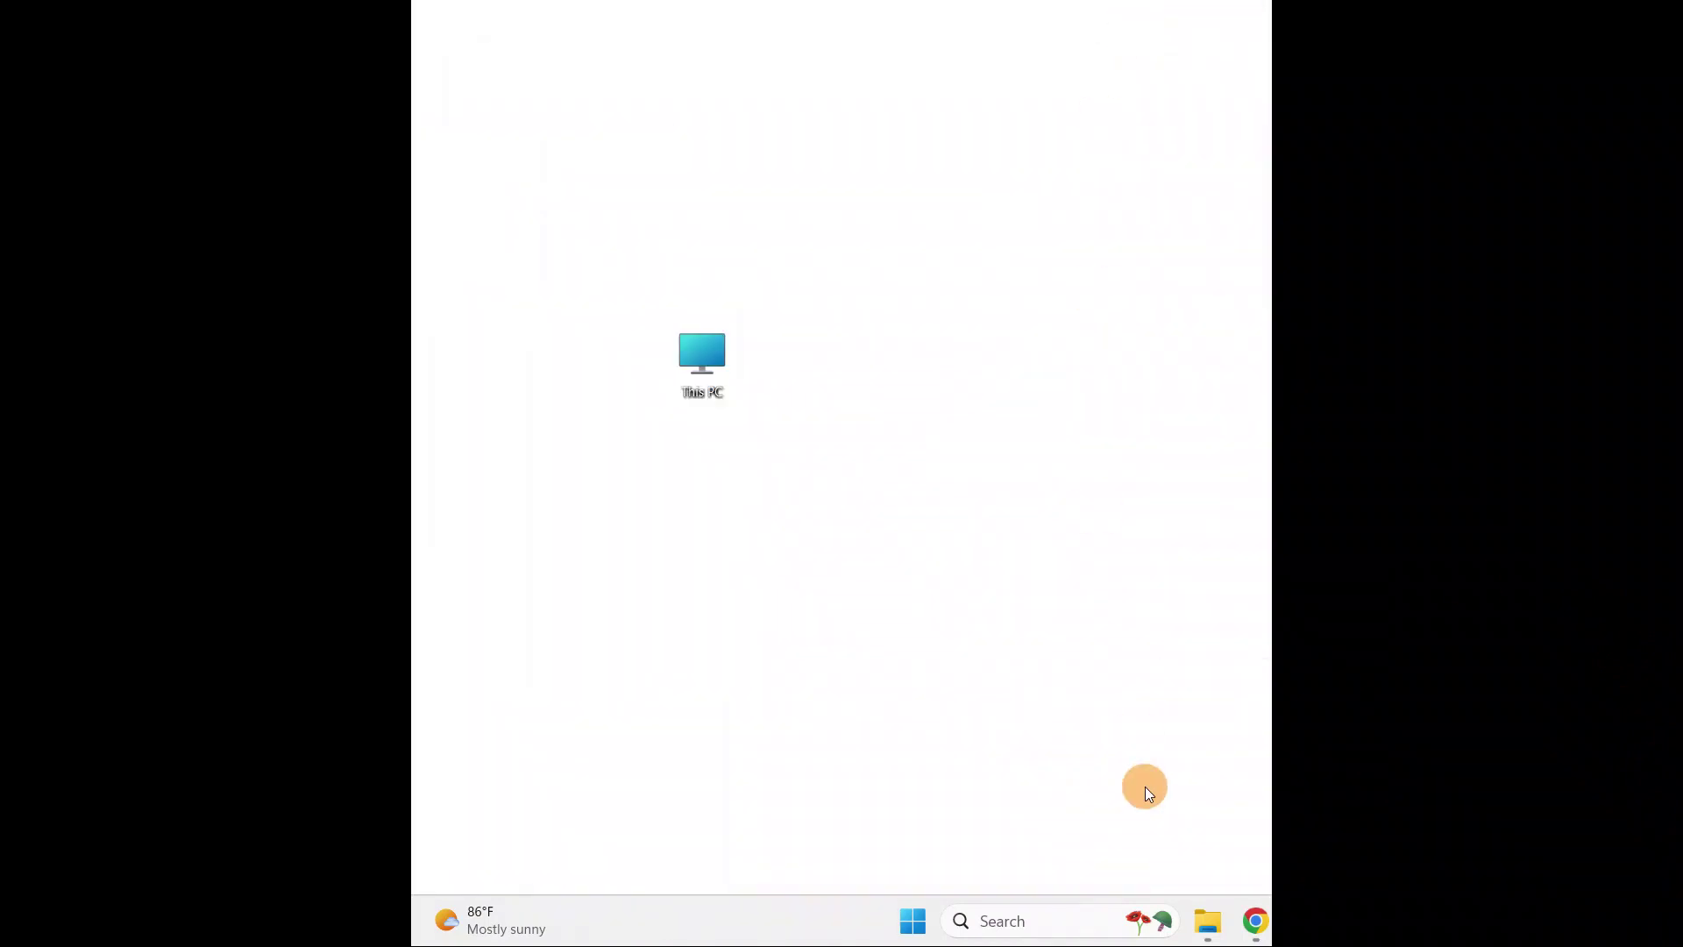
Search for 'update' and open Windows Update's Check for updates page
{"action": "left_click", "coordinate": [1020, 919]}
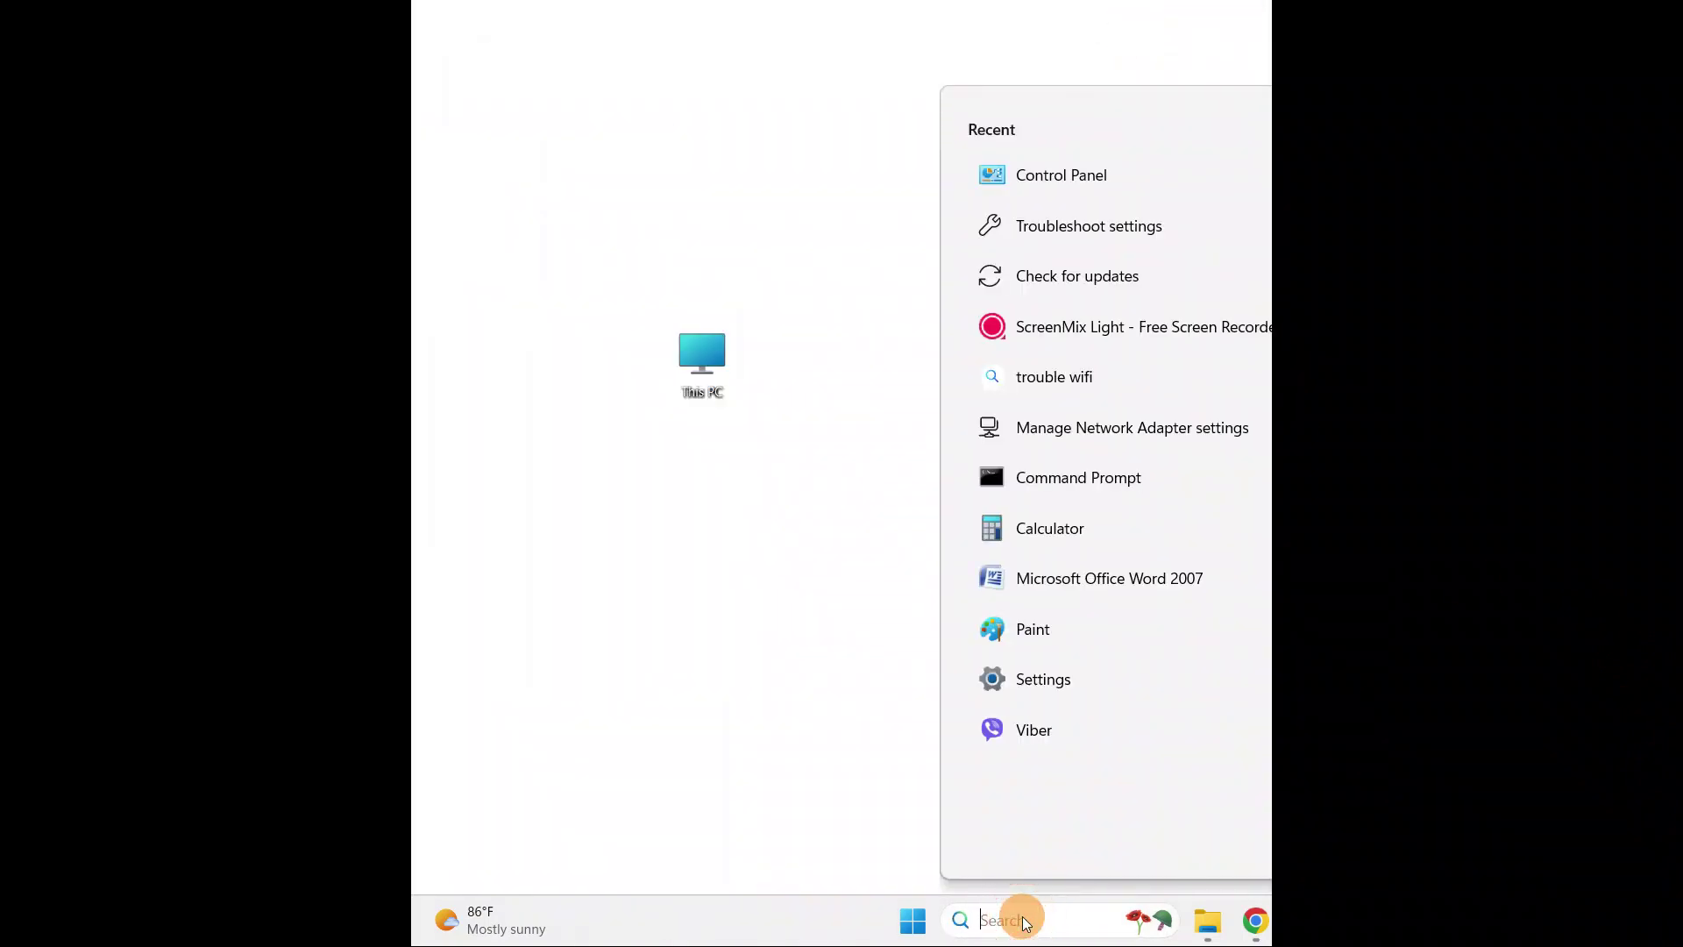
{"action": "type", "text": "upda"}
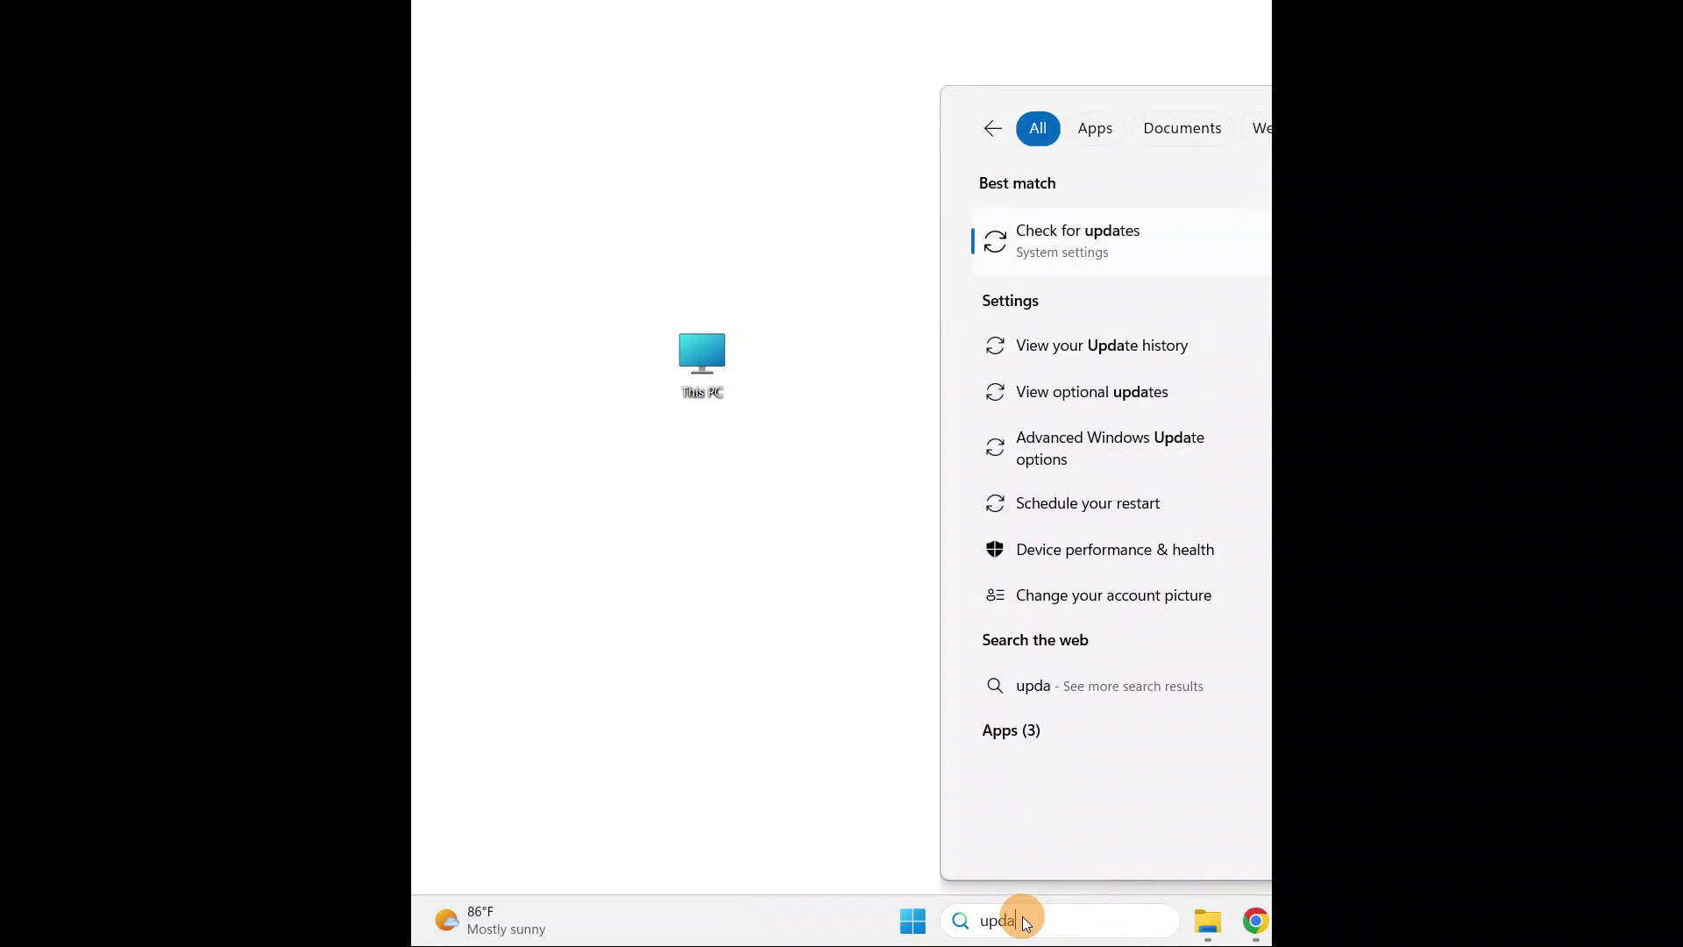
{"action": "type", "text": "te"}
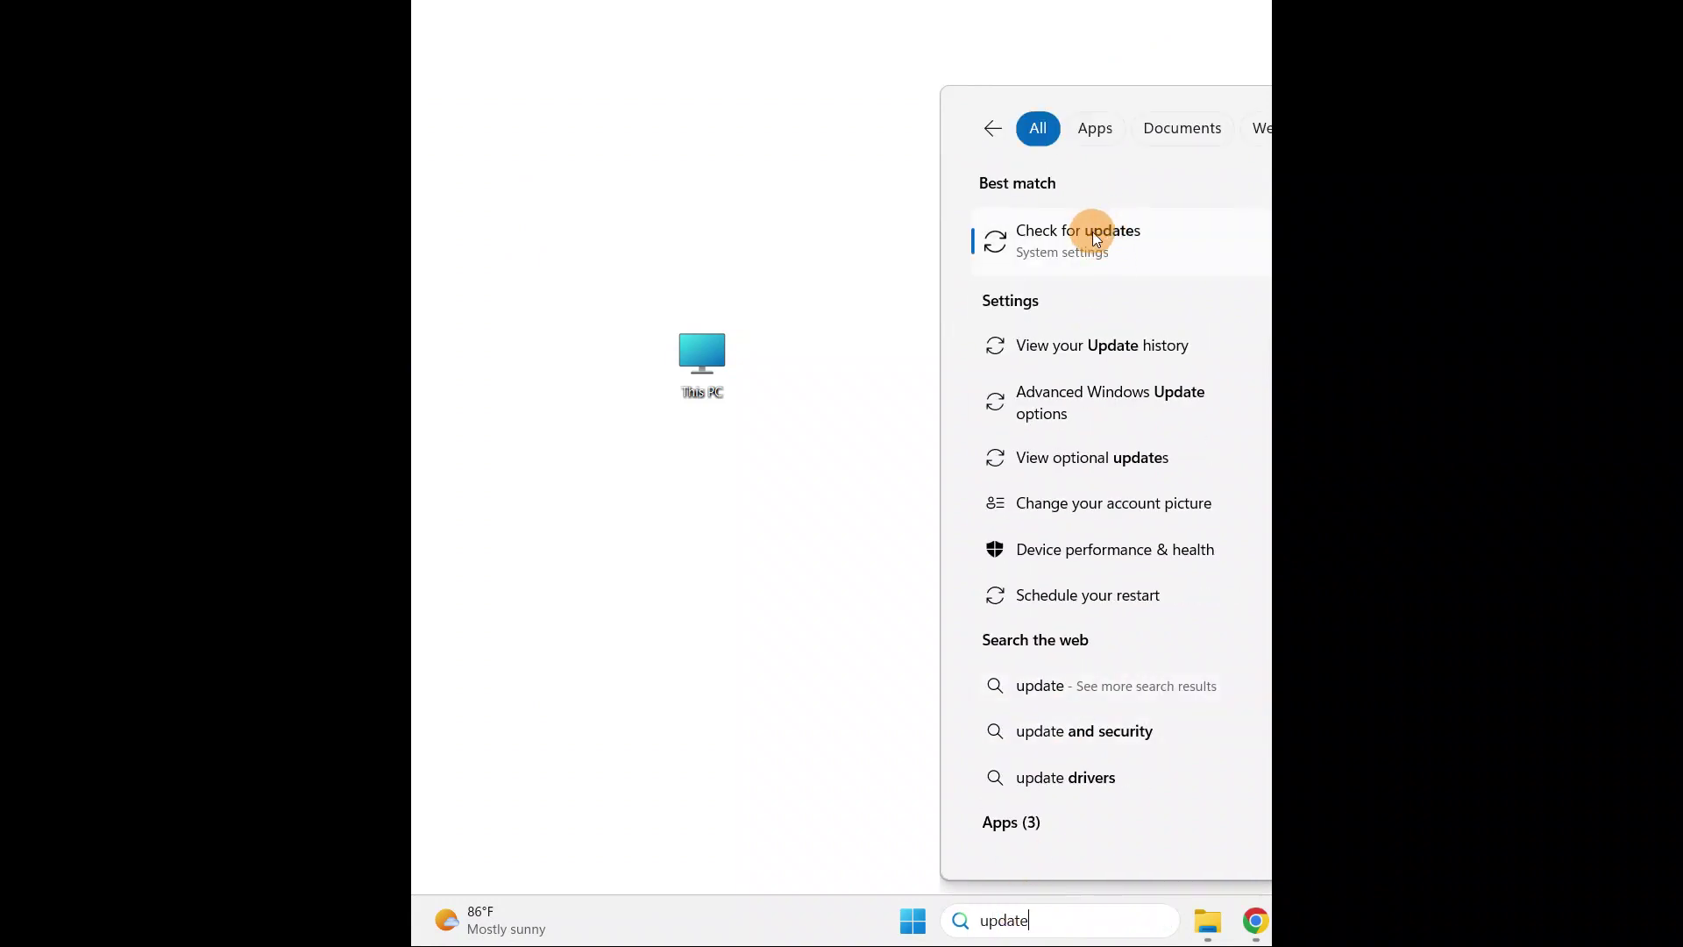
{"action": "left_click", "coordinate": [1085, 249]}
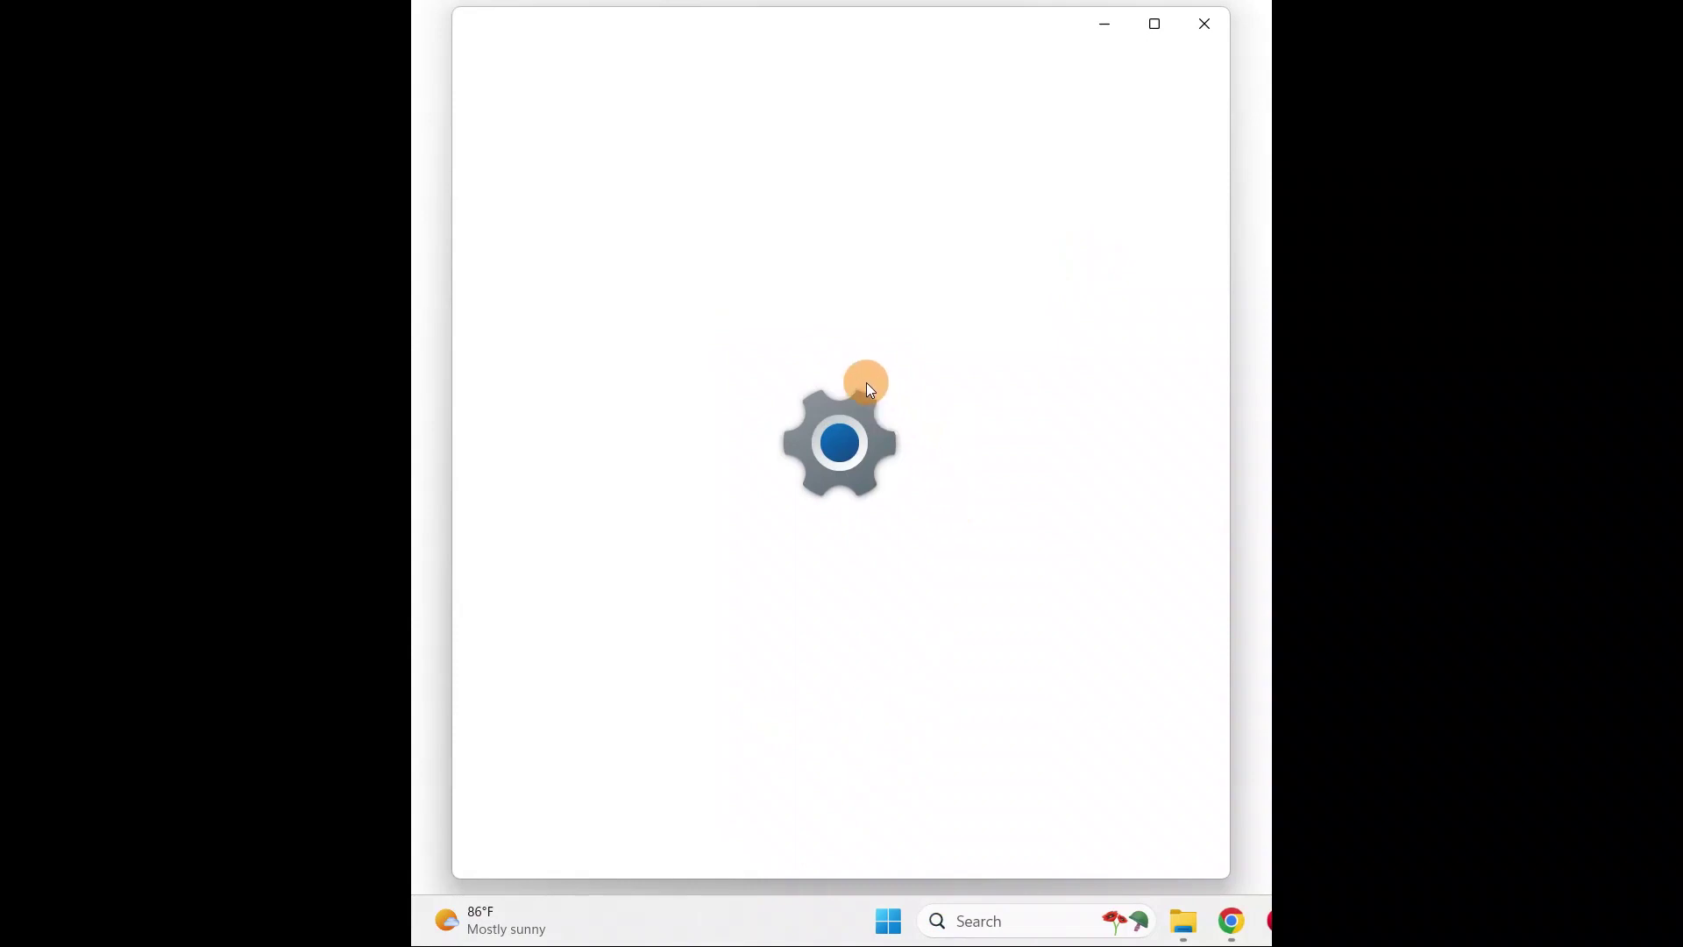
{"action": "left_click", "coordinate": [1158, 176]}
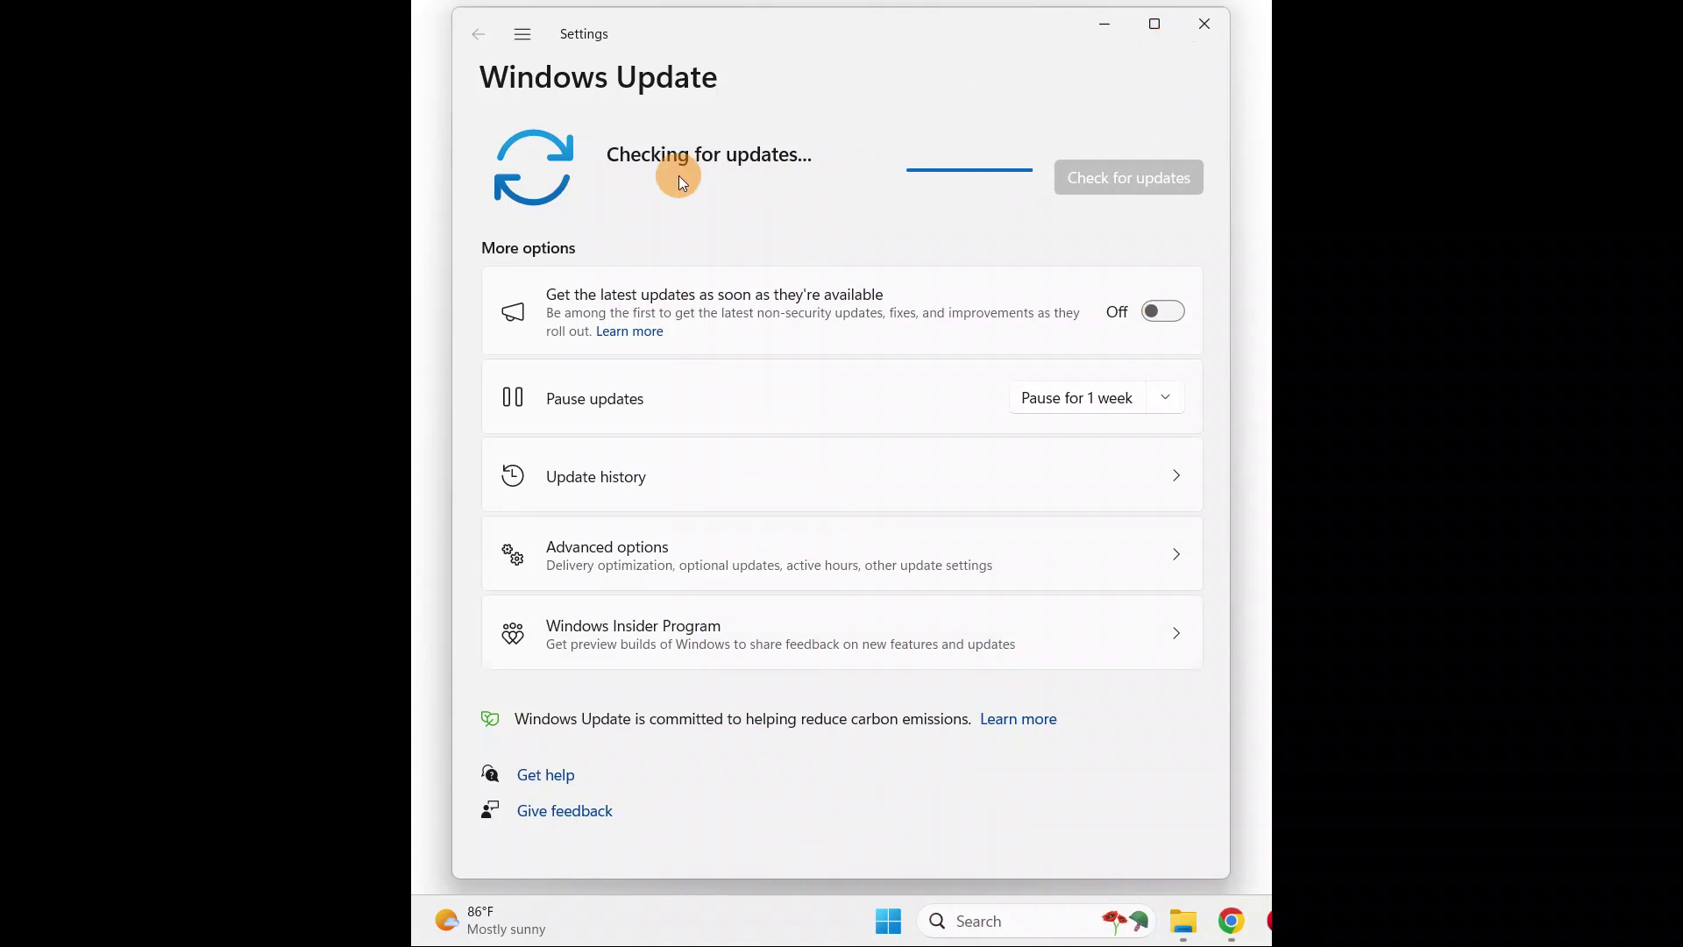
Close the Settings window while Windows Update checks for updates
{"action": "left_click", "coordinate": [1207, 27]}
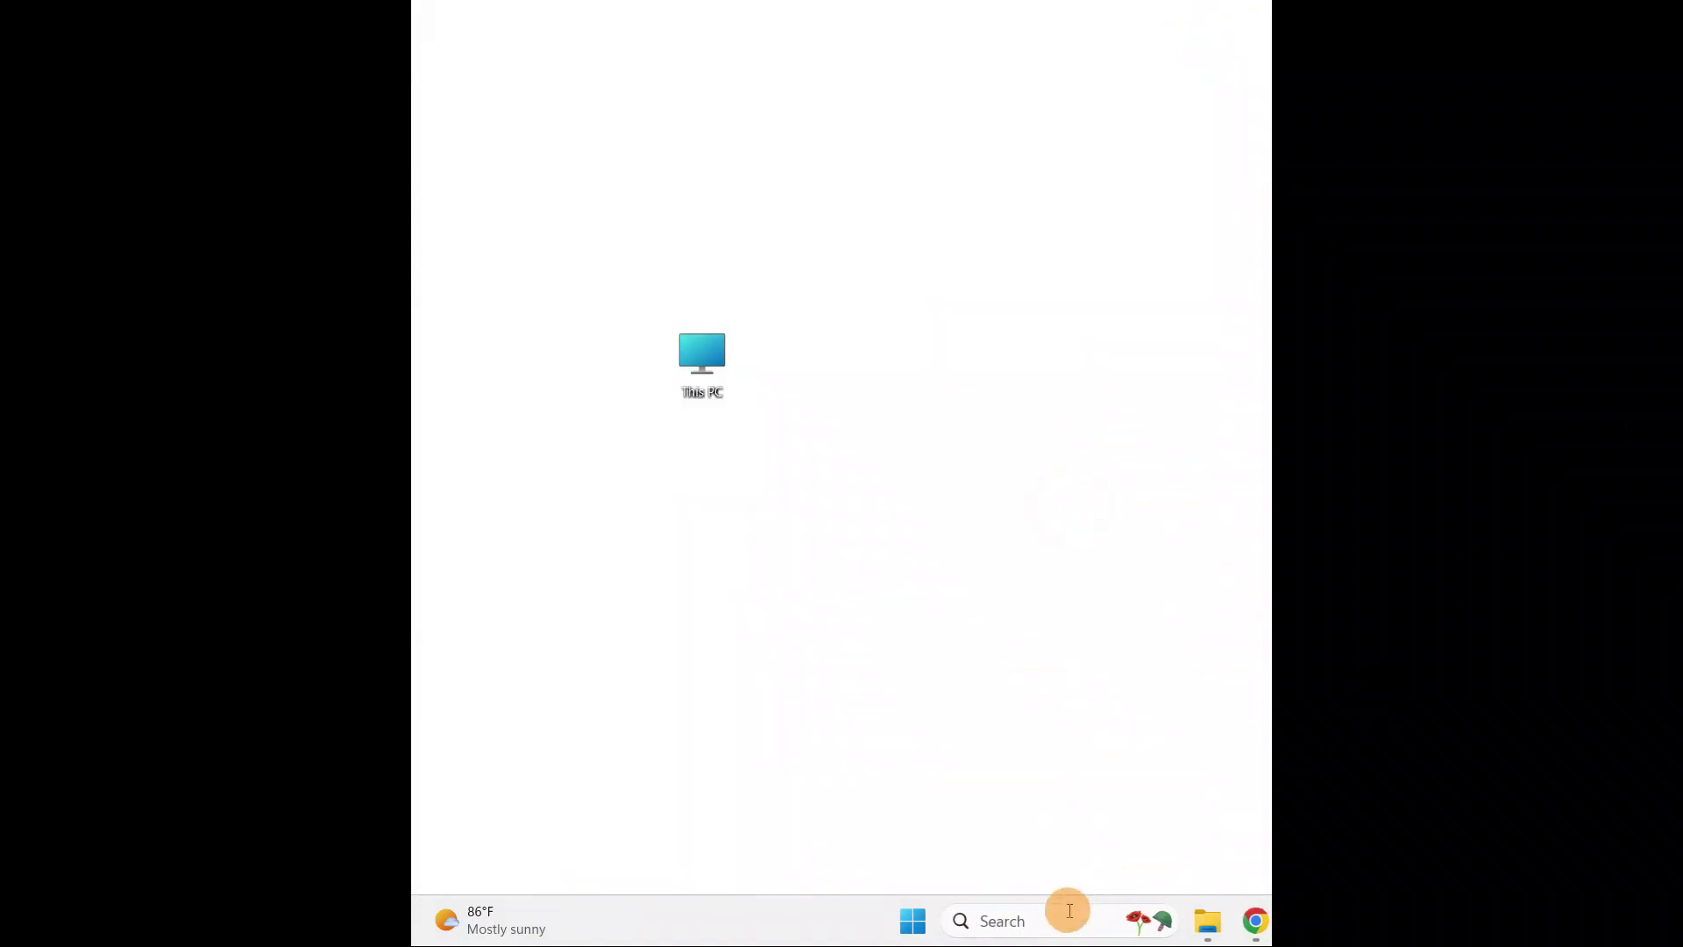
Search for 'network connection', correcting a mistyped letter in the query
{"action": "left_click", "coordinate": [1014, 921]}
{"action": "type", "text": "ne"}
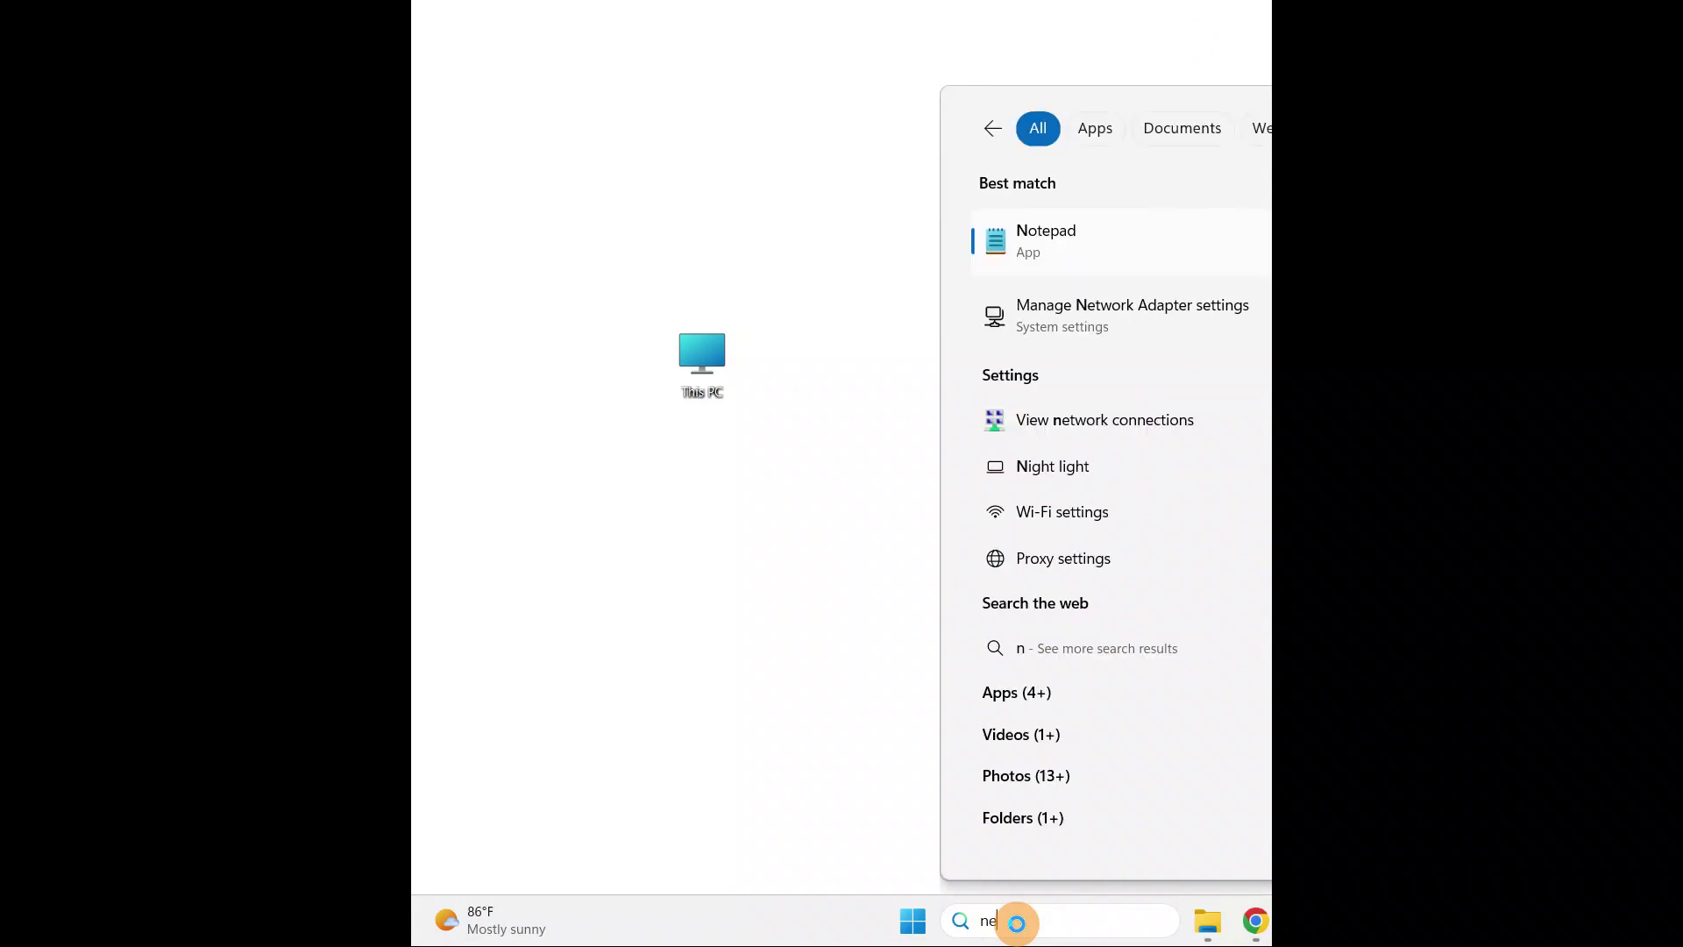
{"action": "type", "text": "twoerk"}
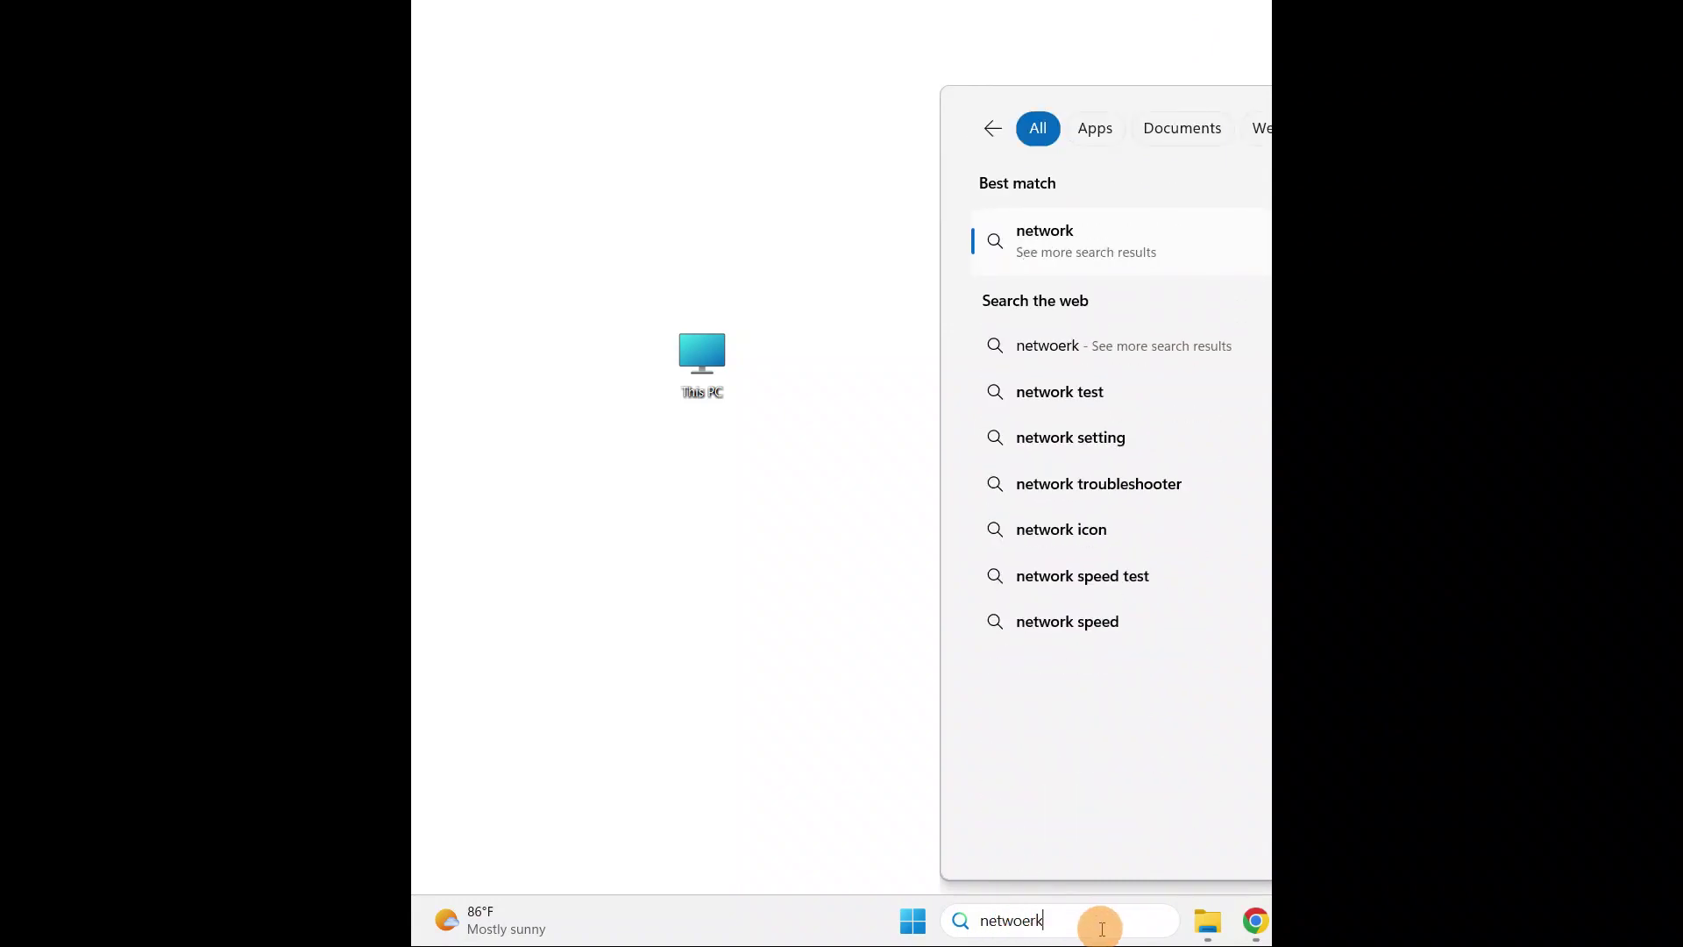
{"action": "key", "text": "BackSpace"}
{"action": "key", "text": "BackSpace"}
{"action": "key", "text": "BackSpace"}
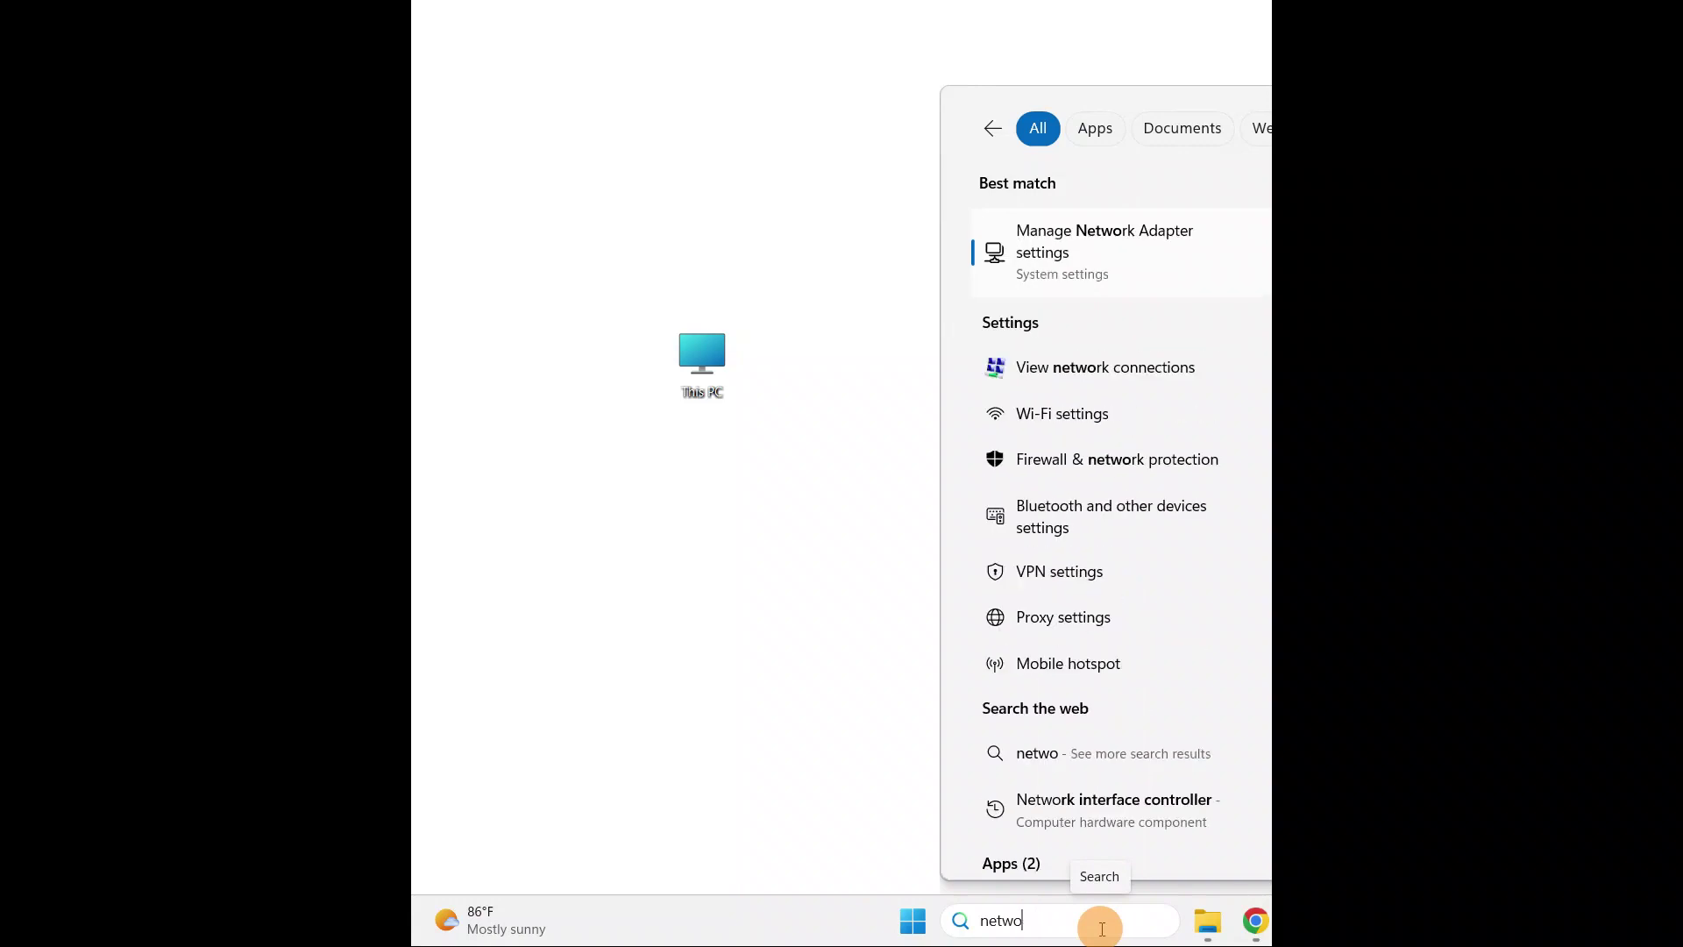
{"action": "type", "text": "rk conn"}
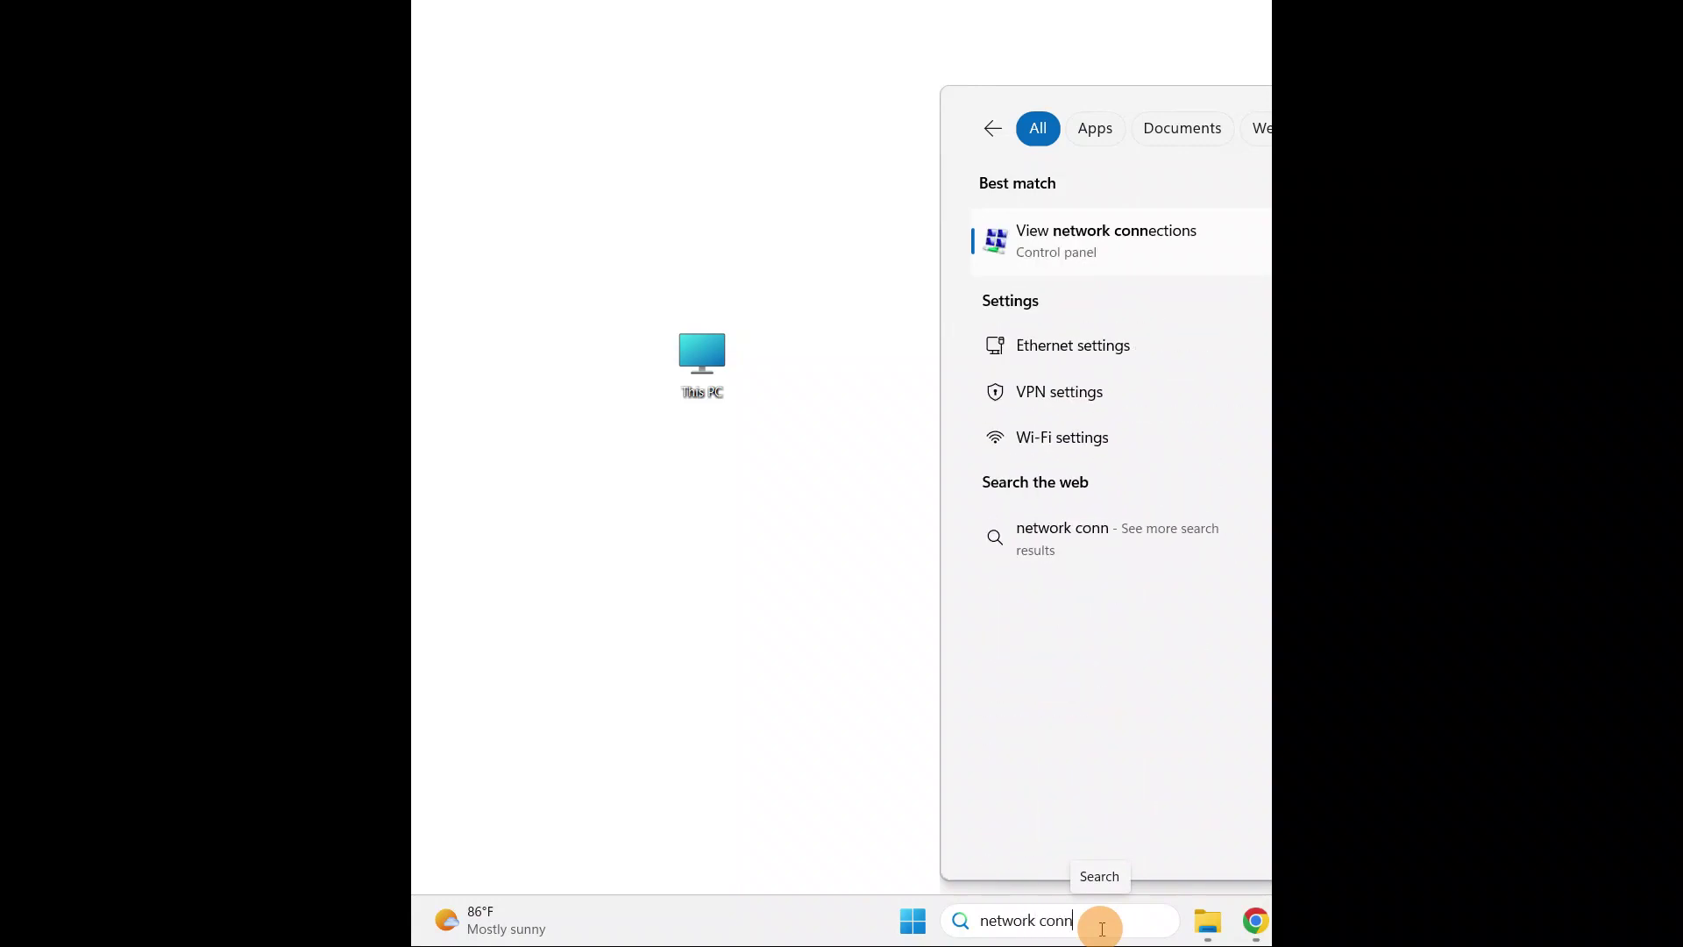
{"action": "type", "text": "ection"}
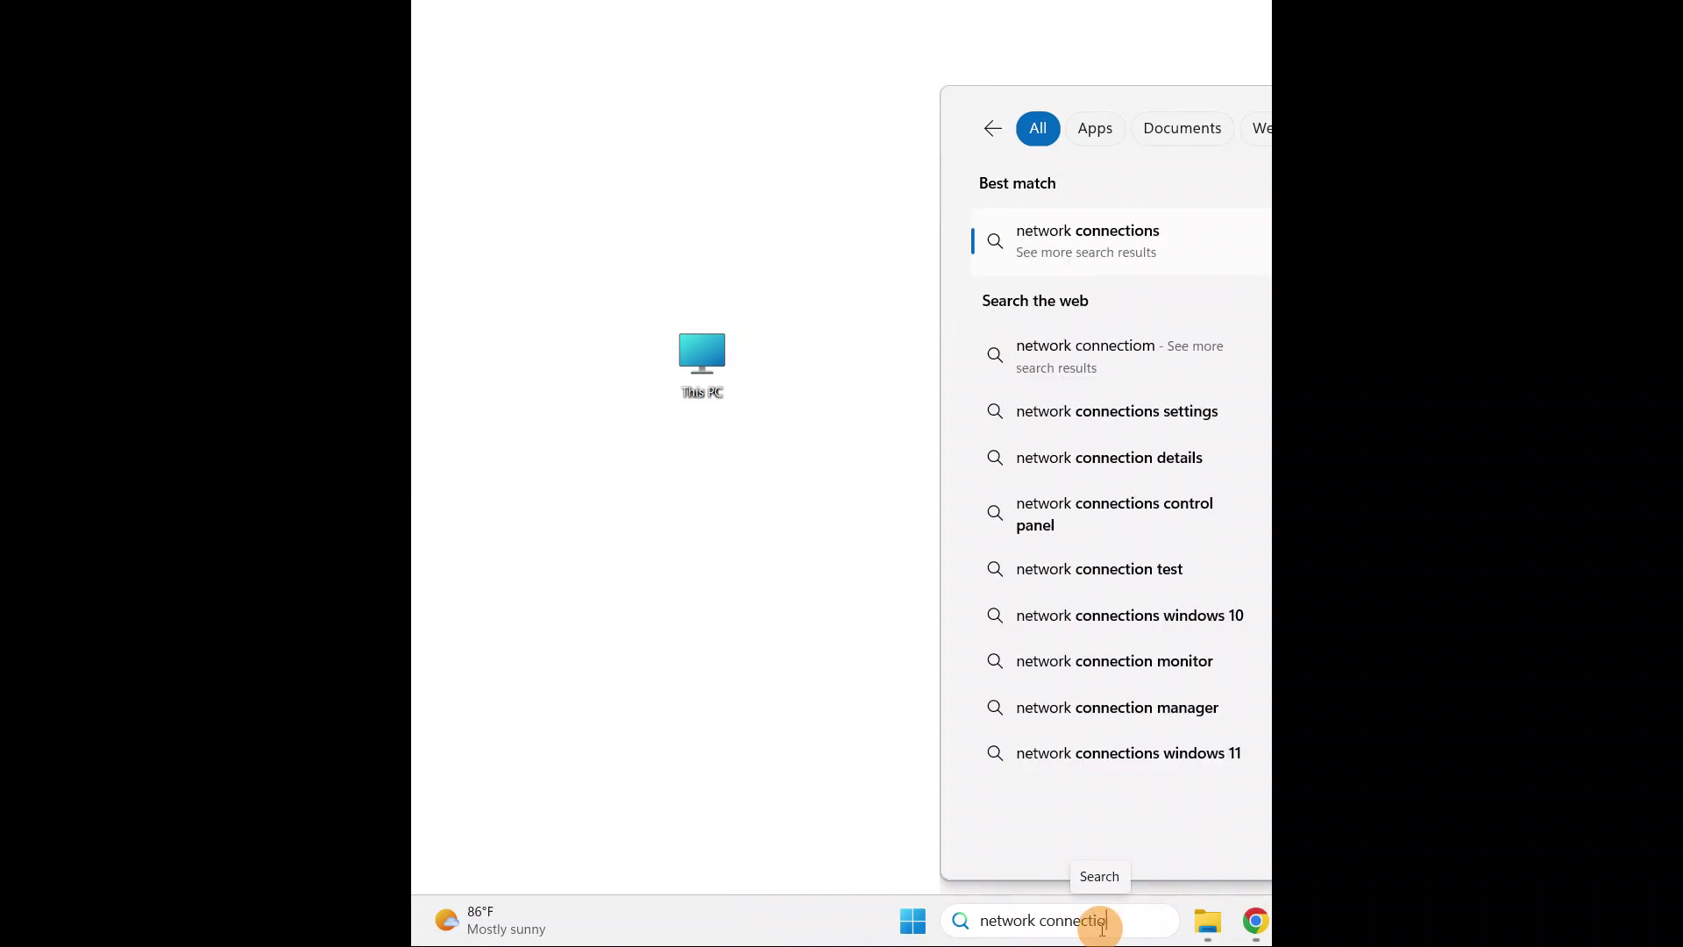
Open View network connections and select the Local Area Connection, Ethernet and Wi-Fi adapters
{"action": "left_click", "coordinate": [1108, 234]}
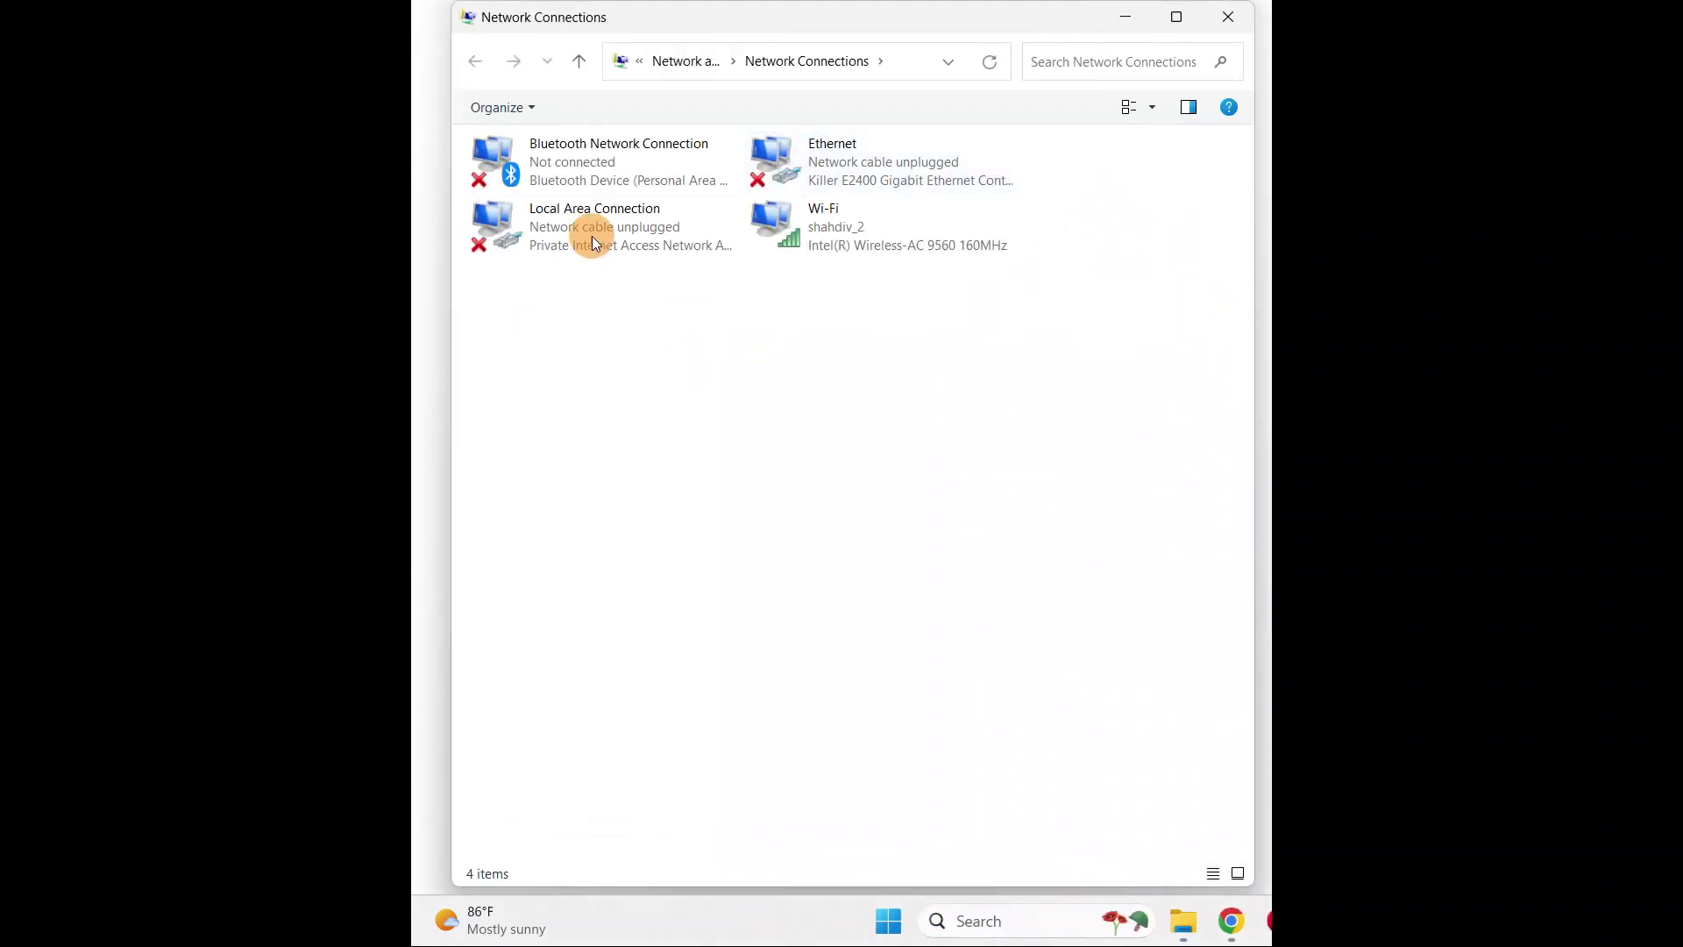
{"action": "left_click", "coordinate": [592, 224]}
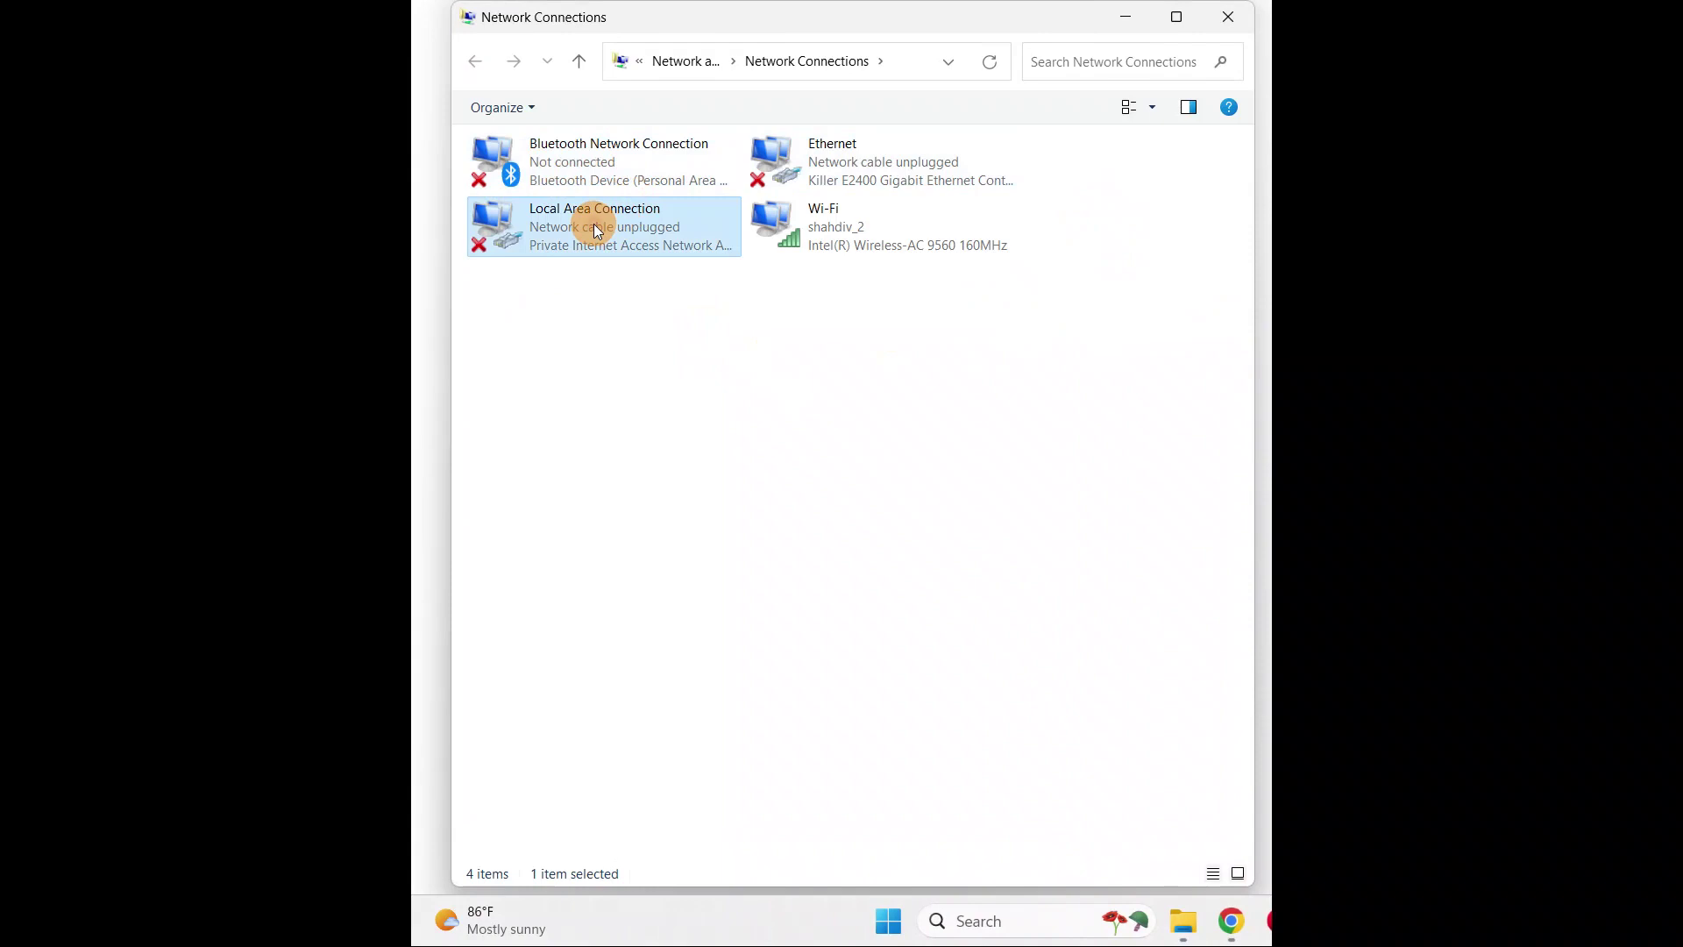
{"action": "left_click", "coordinate": [864, 162]}
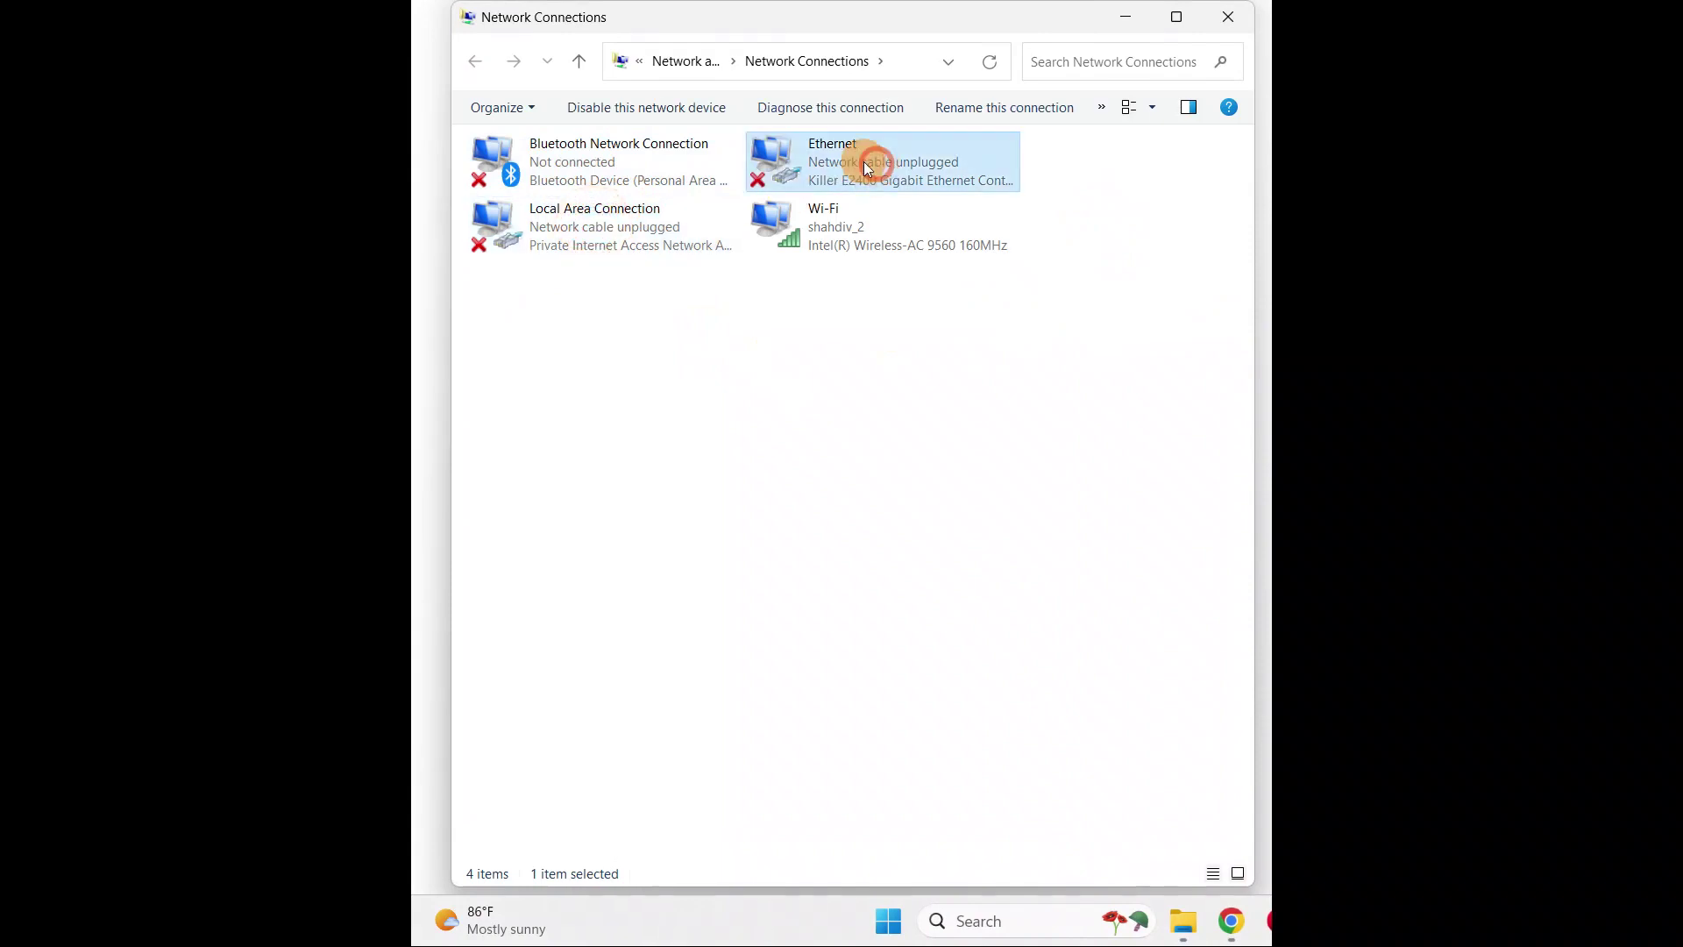
{"action": "left_click", "coordinate": [825, 227]}
Inspect the context menus of the Wi-Fi, Ethernet, Local Area Connection and Bluetooth adapters
{"action": "right_click", "coordinate": [824, 228]}
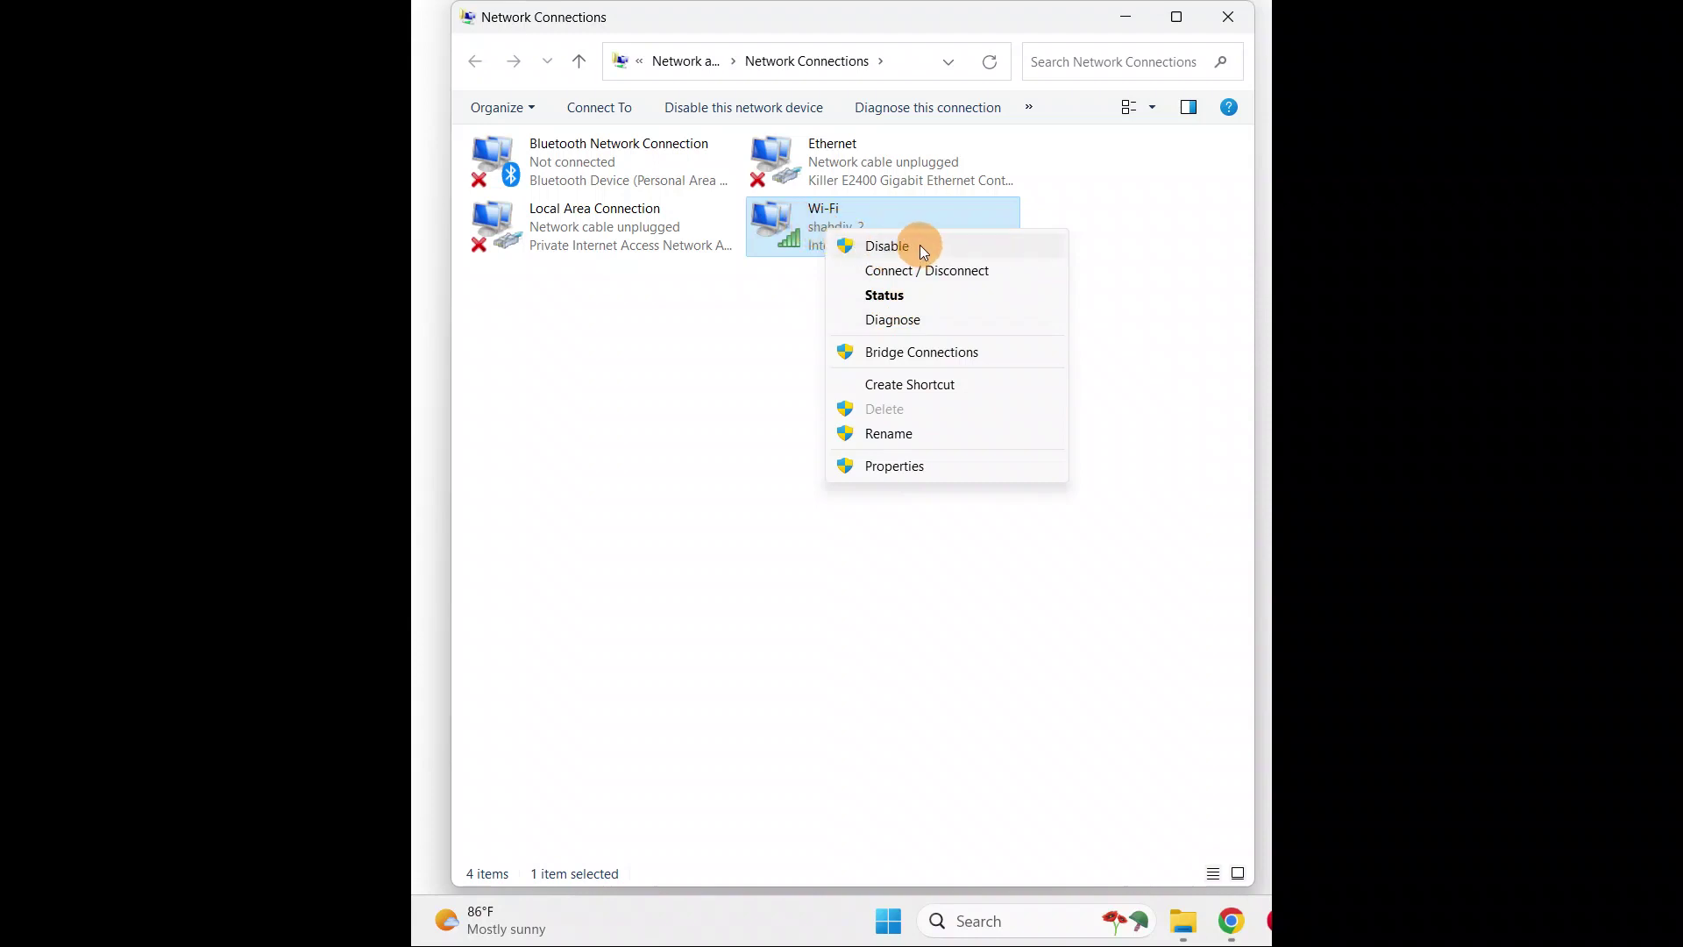
{"action": "left_click", "coordinate": [701, 418]}
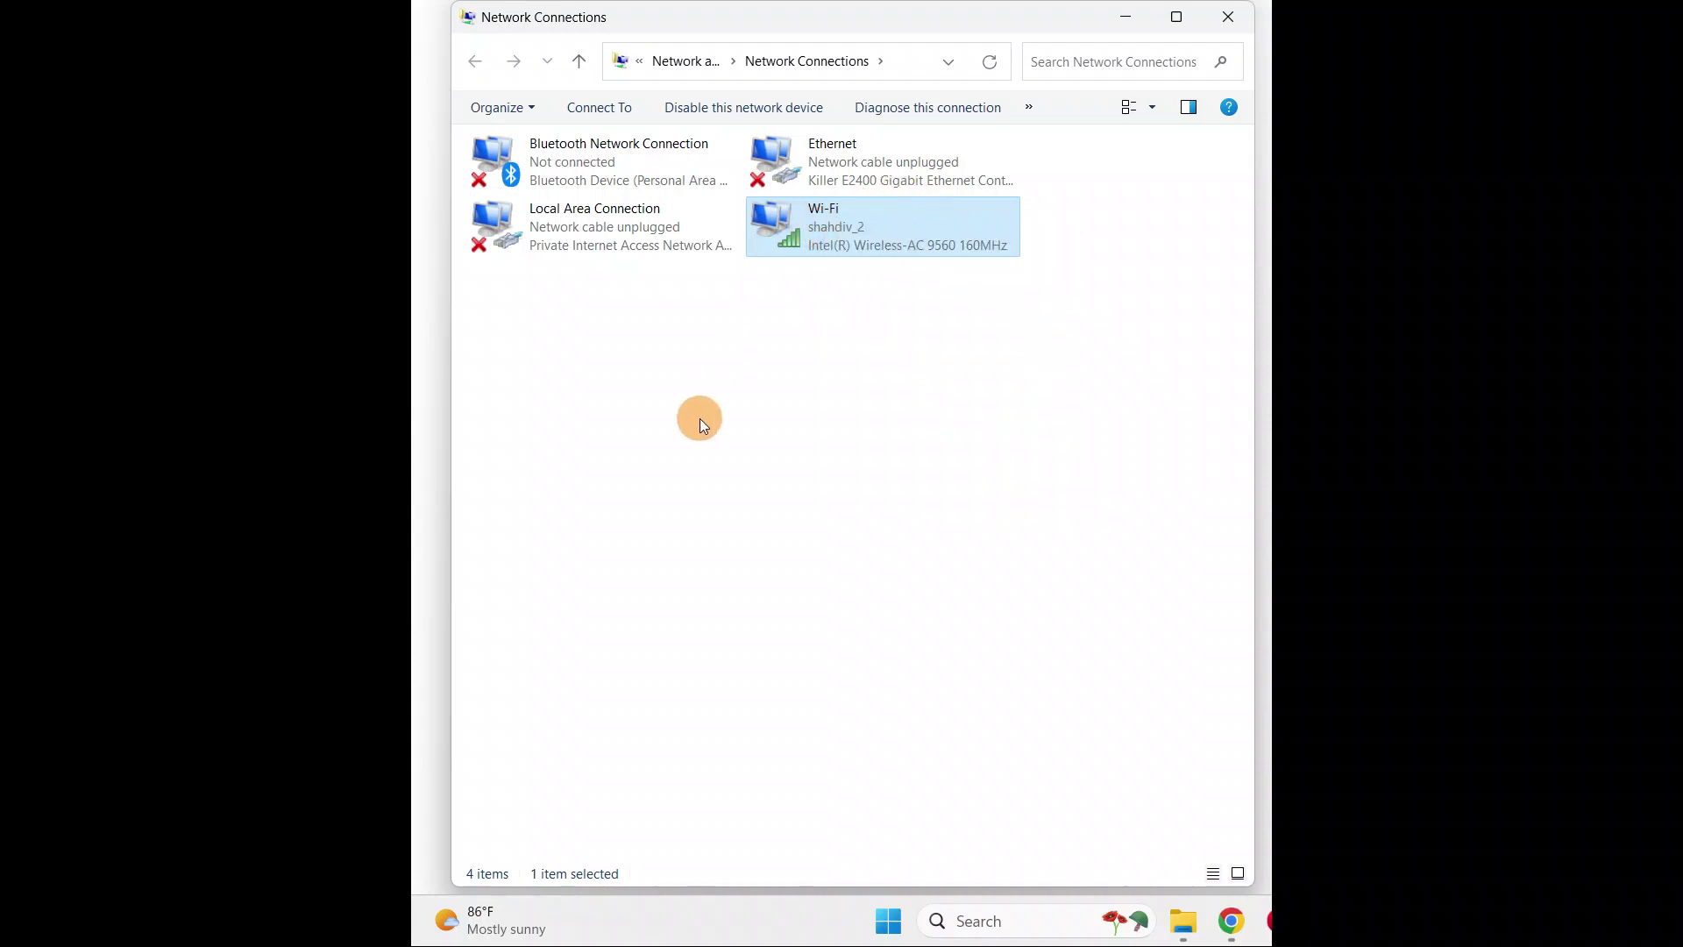
{"action": "right_click", "coordinate": [833, 223]}
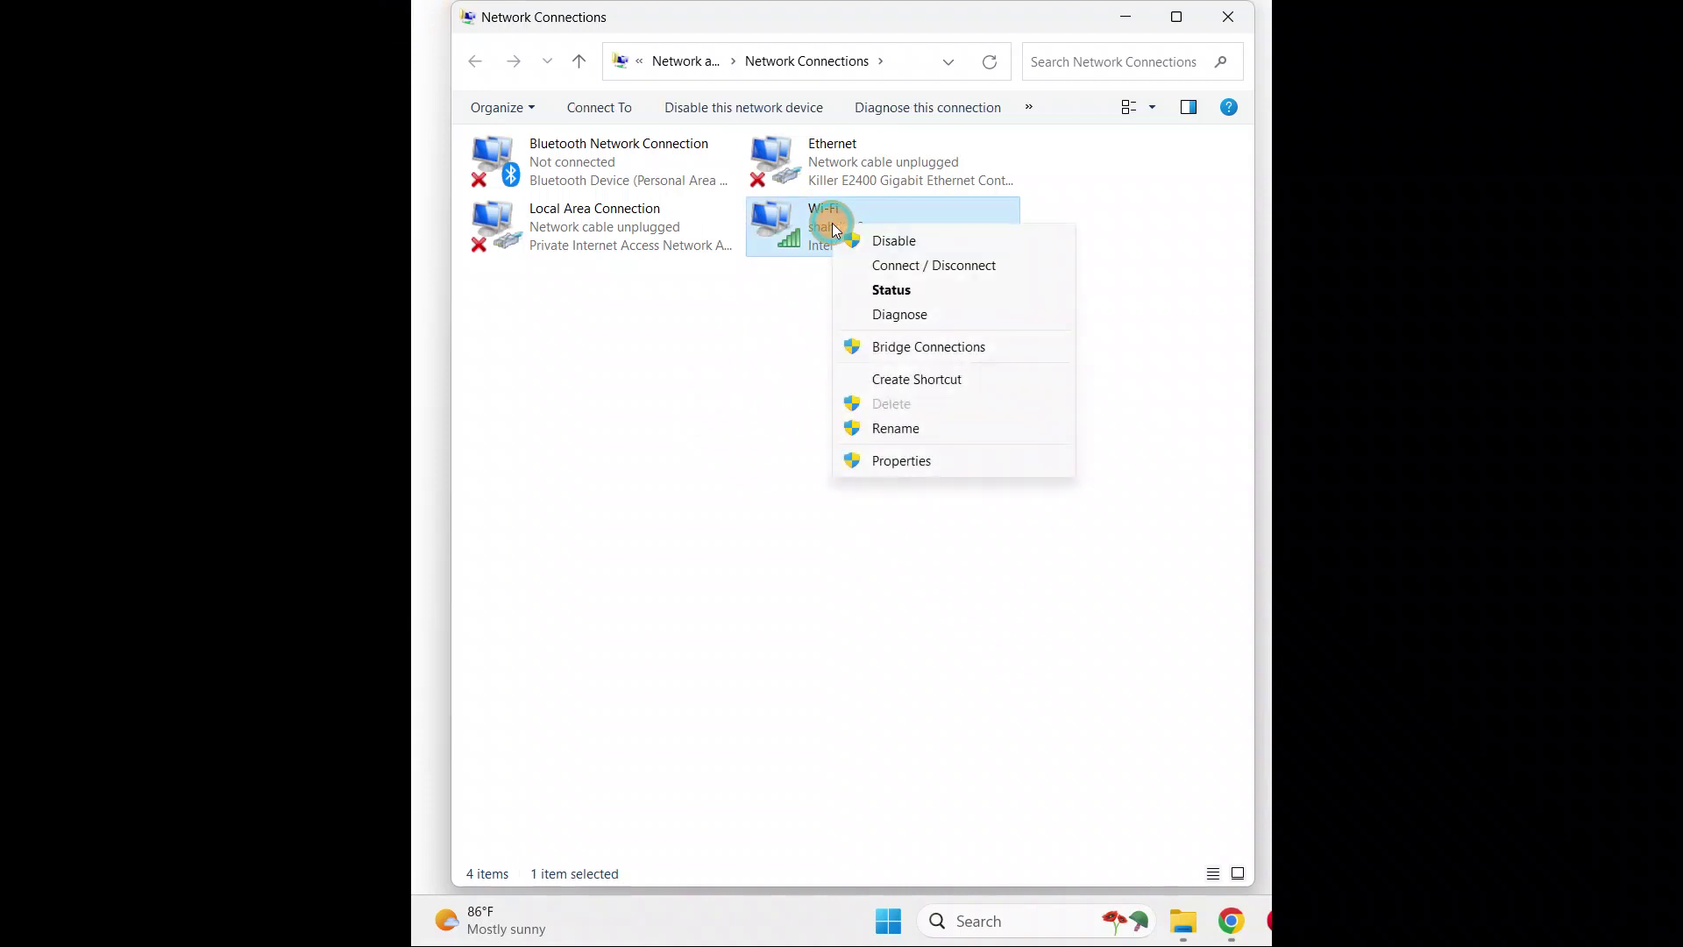
{"action": "right_click", "coordinate": [834, 164]}
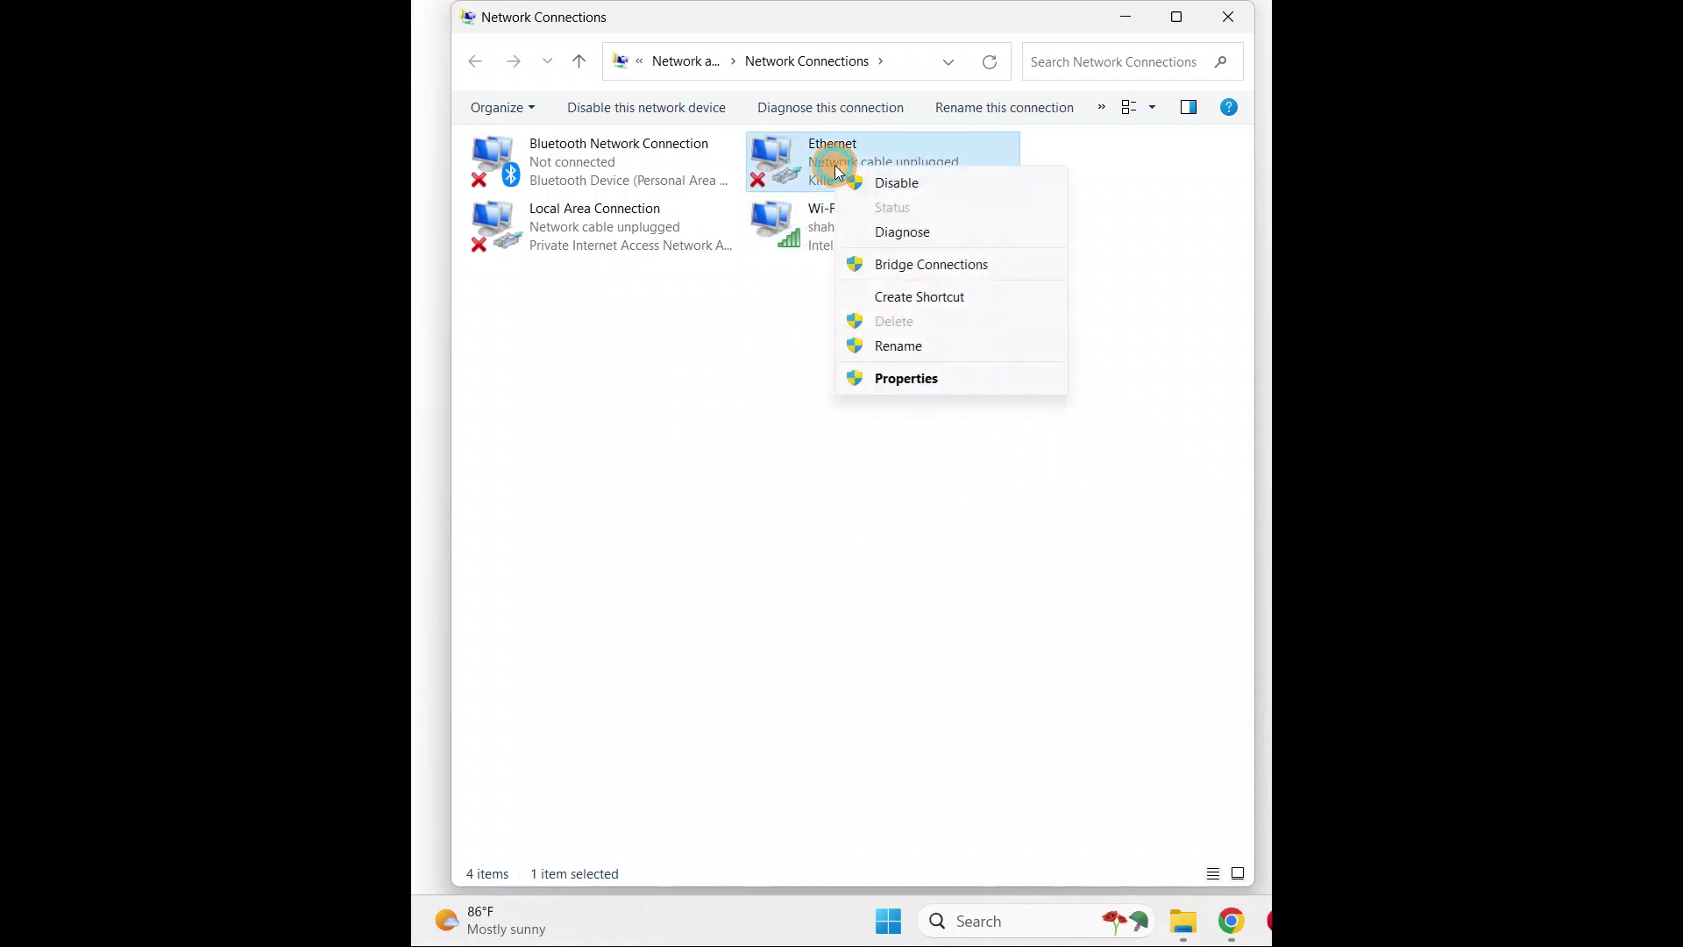
{"action": "right_click", "coordinate": [799, 154]}
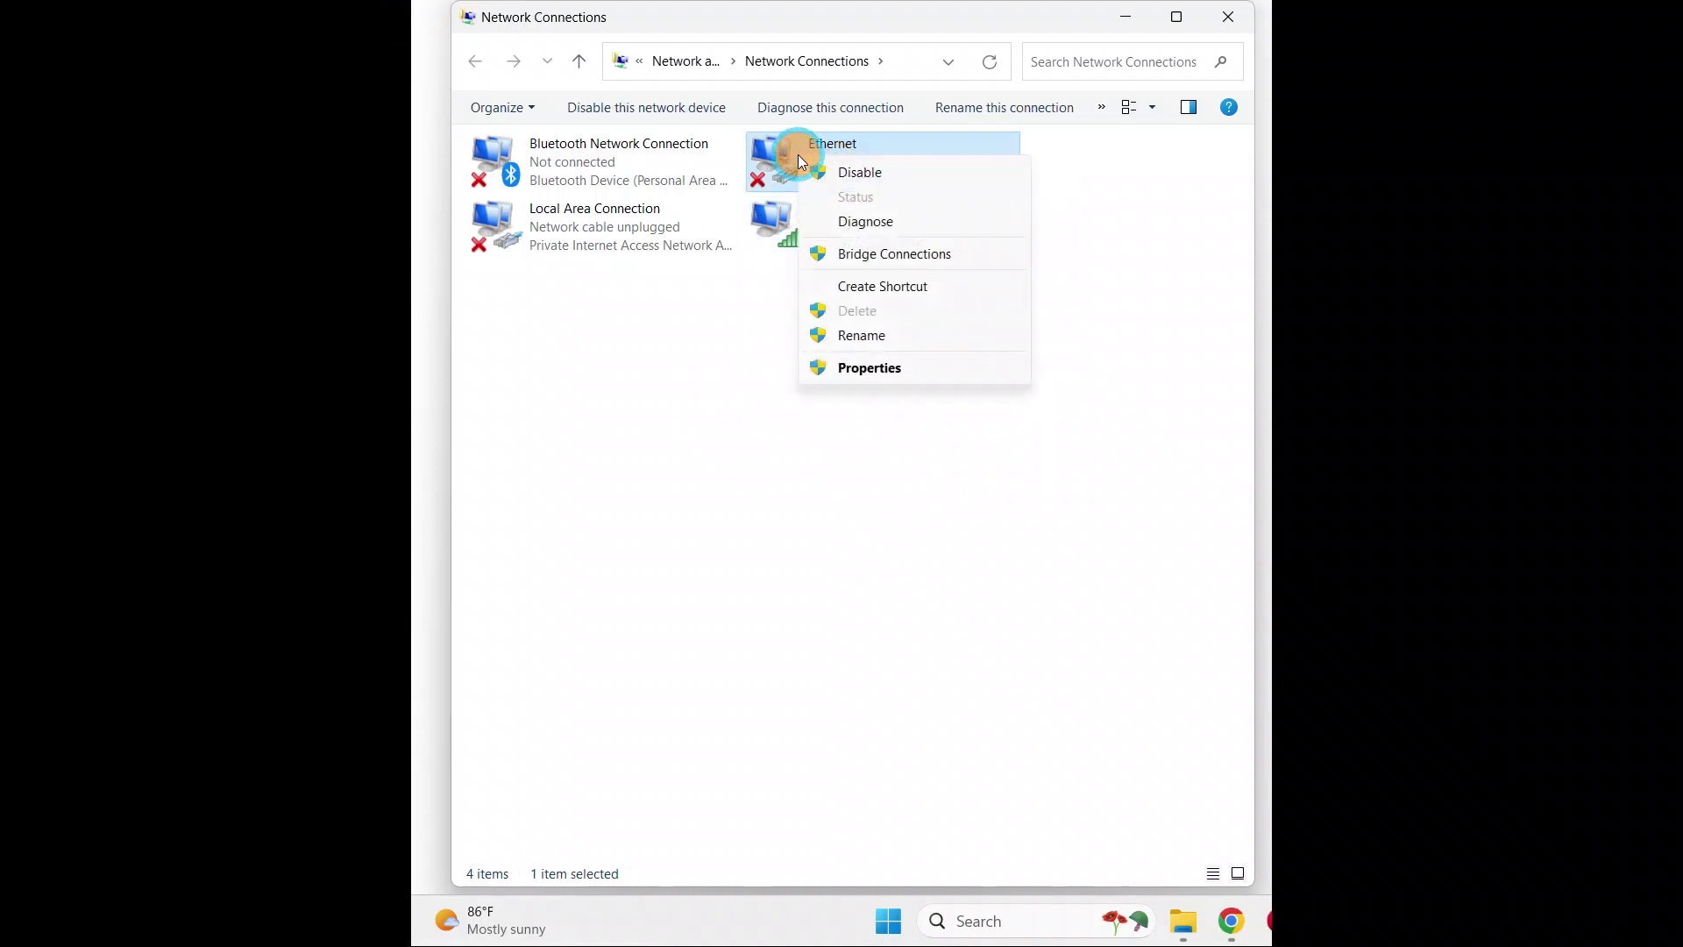
{"action": "right_click", "coordinate": [599, 221]}
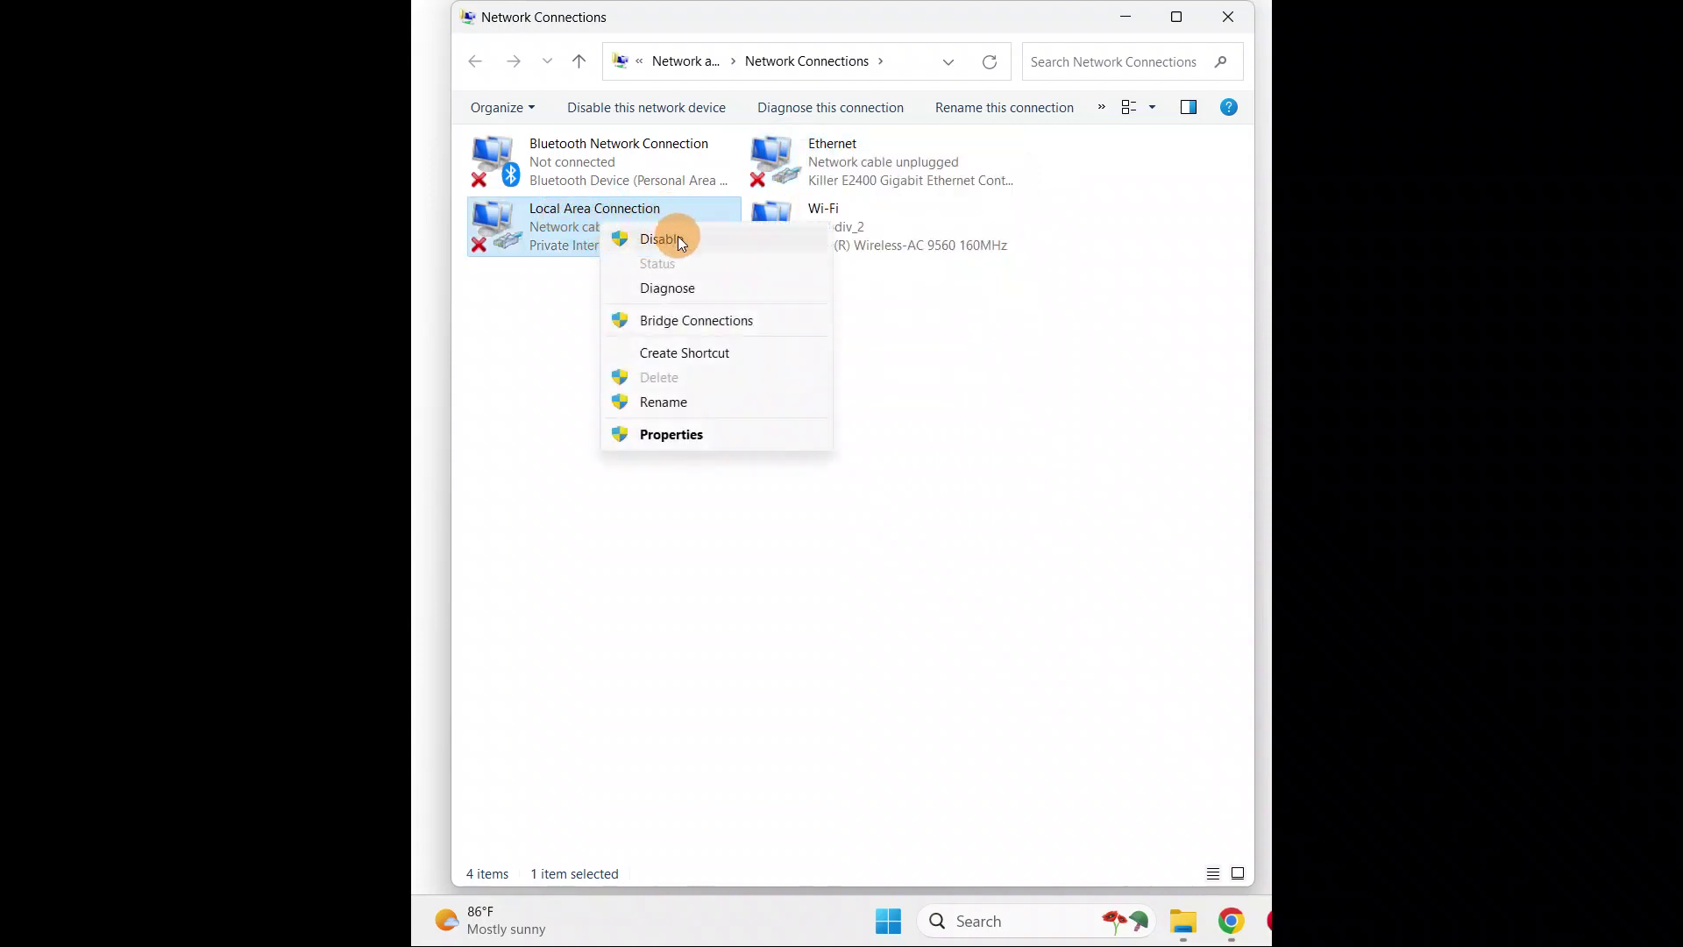
{"action": "right_click", "coordinate": [590, 142]}
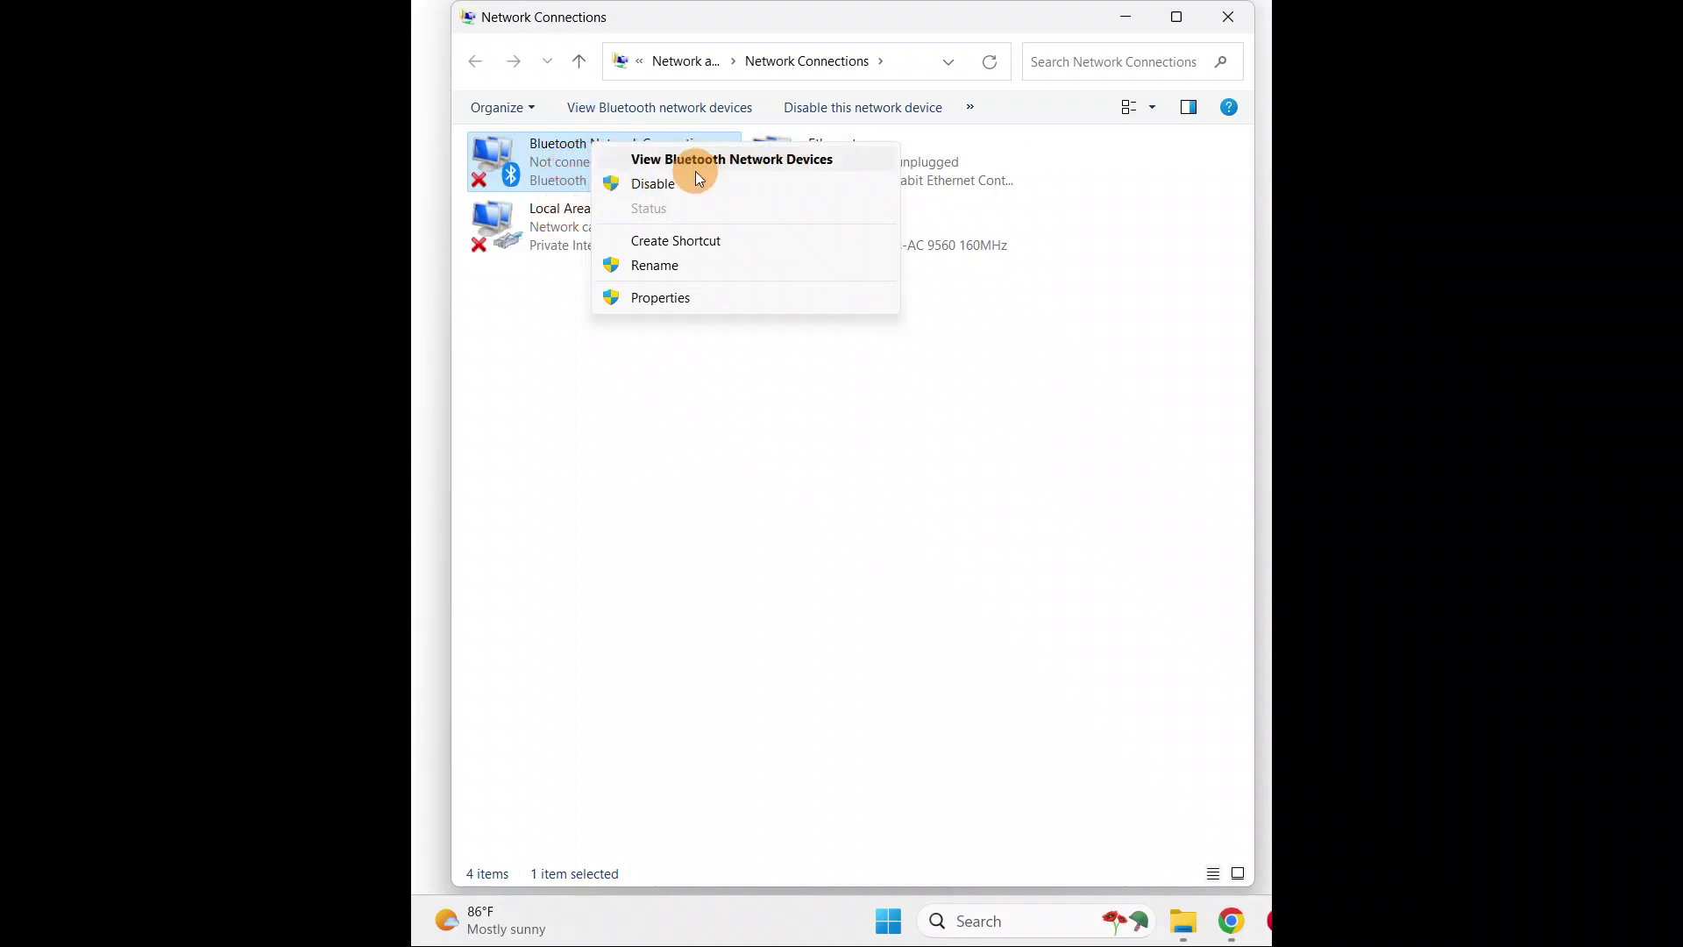
Disable and then re-enable the Local Area Connection adapter
{"action": "left_click", "coordinate": [559, 235]}
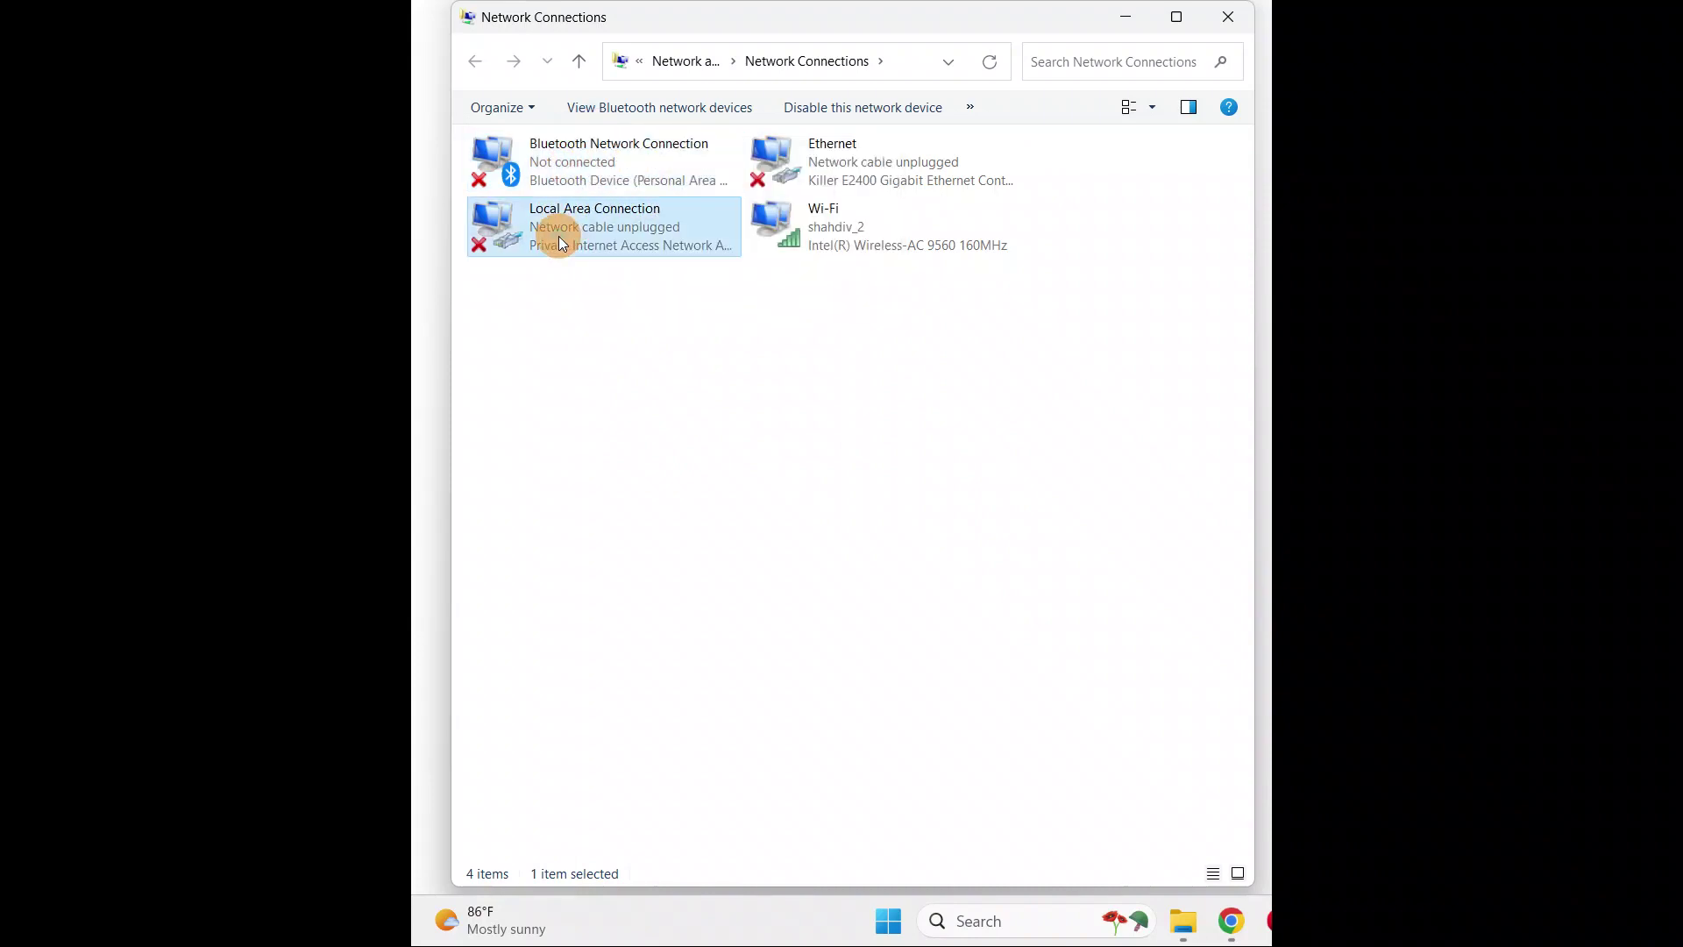
{"action": "right_click", "coordinate": [558, 235]}
{"action": "left_click", "coordinate": [612, 260]}
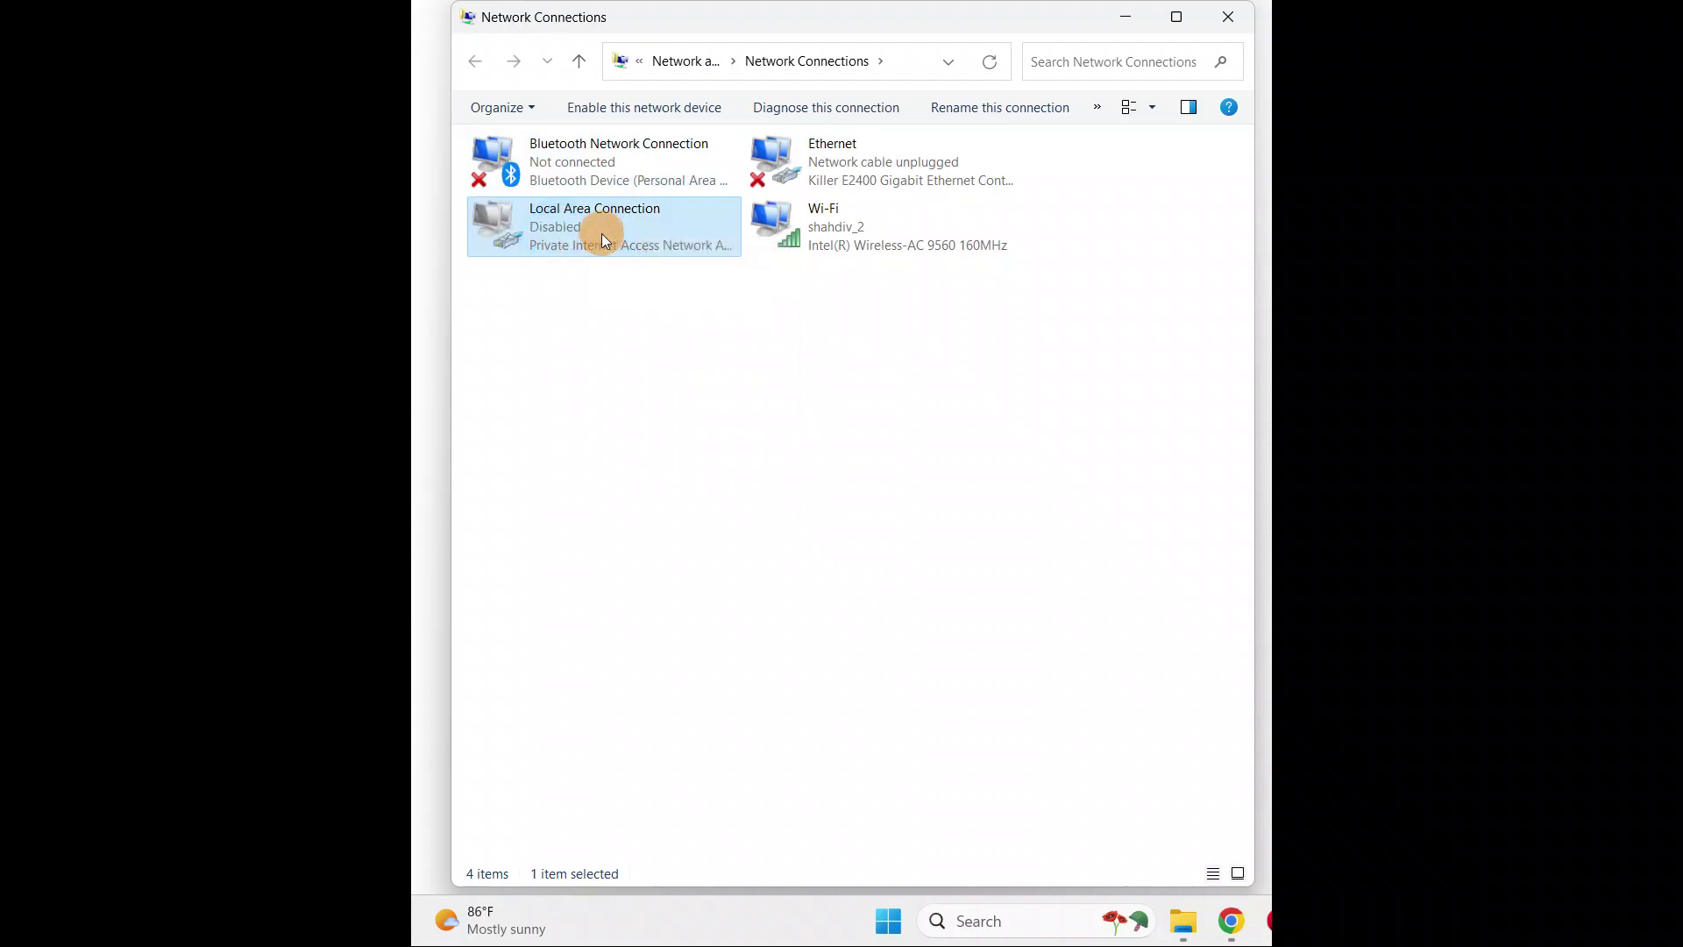
{"action": "right_click", "coordinate": [601, 233]}
{"action": "left_click", "coordinate": [665, 253]}
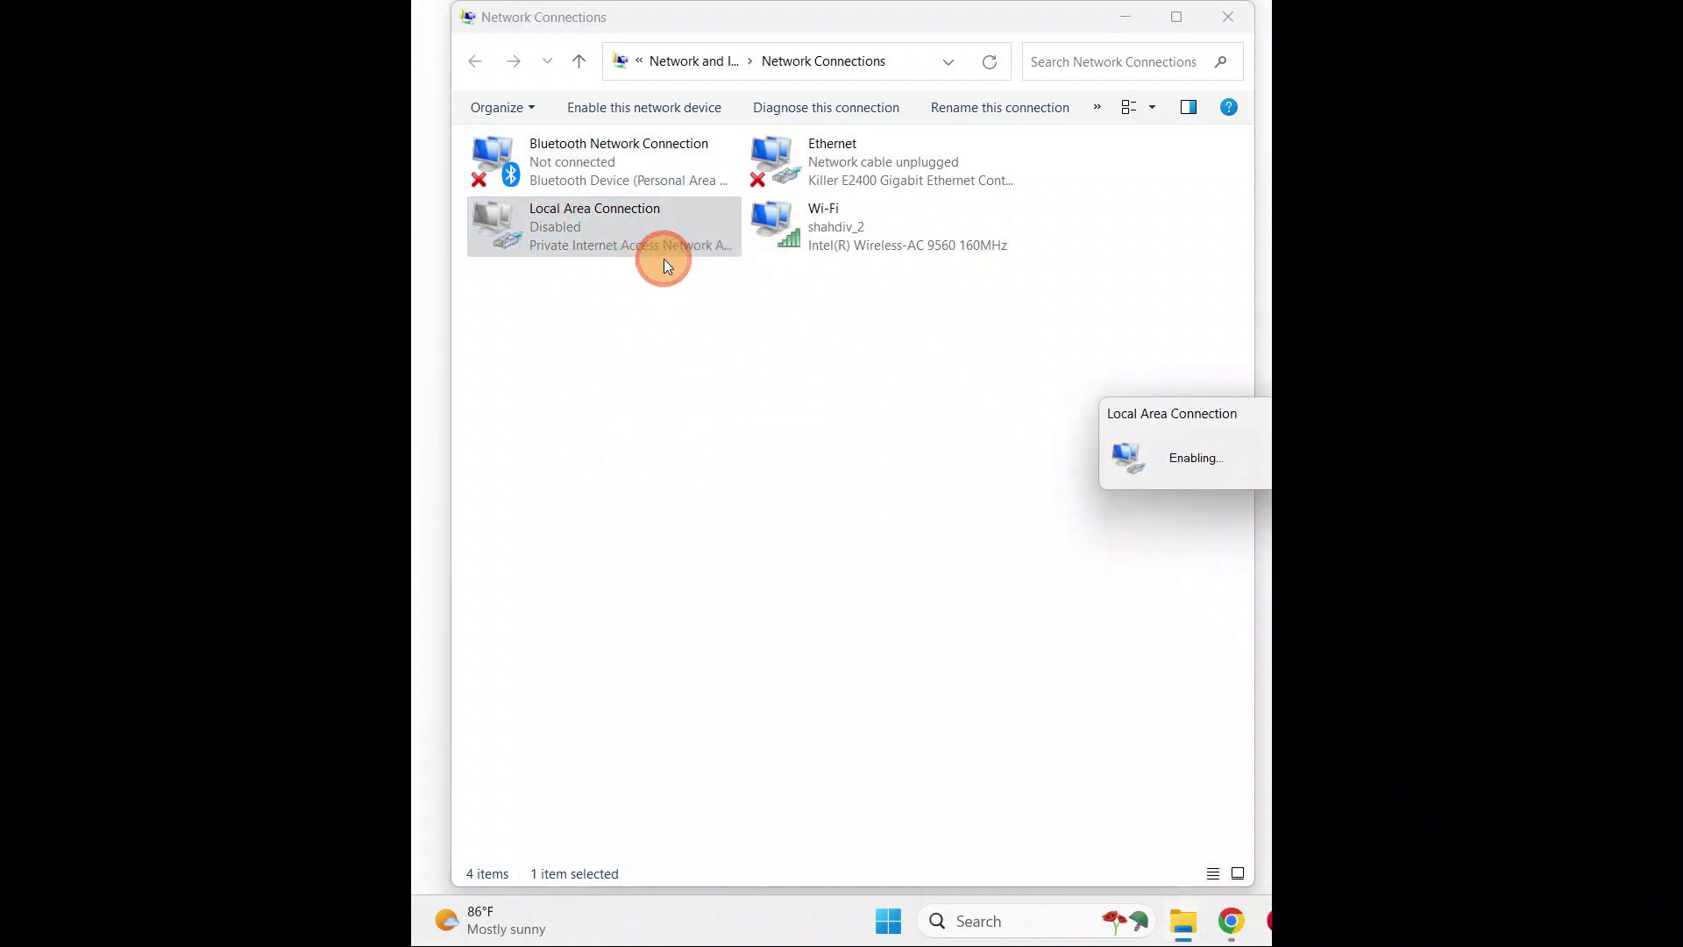
Disable and re-enable the Ethernet adapter, then close Network Connections
{"action": "right_click", "coordinate": [809, 163]}
{"action": "left_click", "coordinate": [858, 179]}
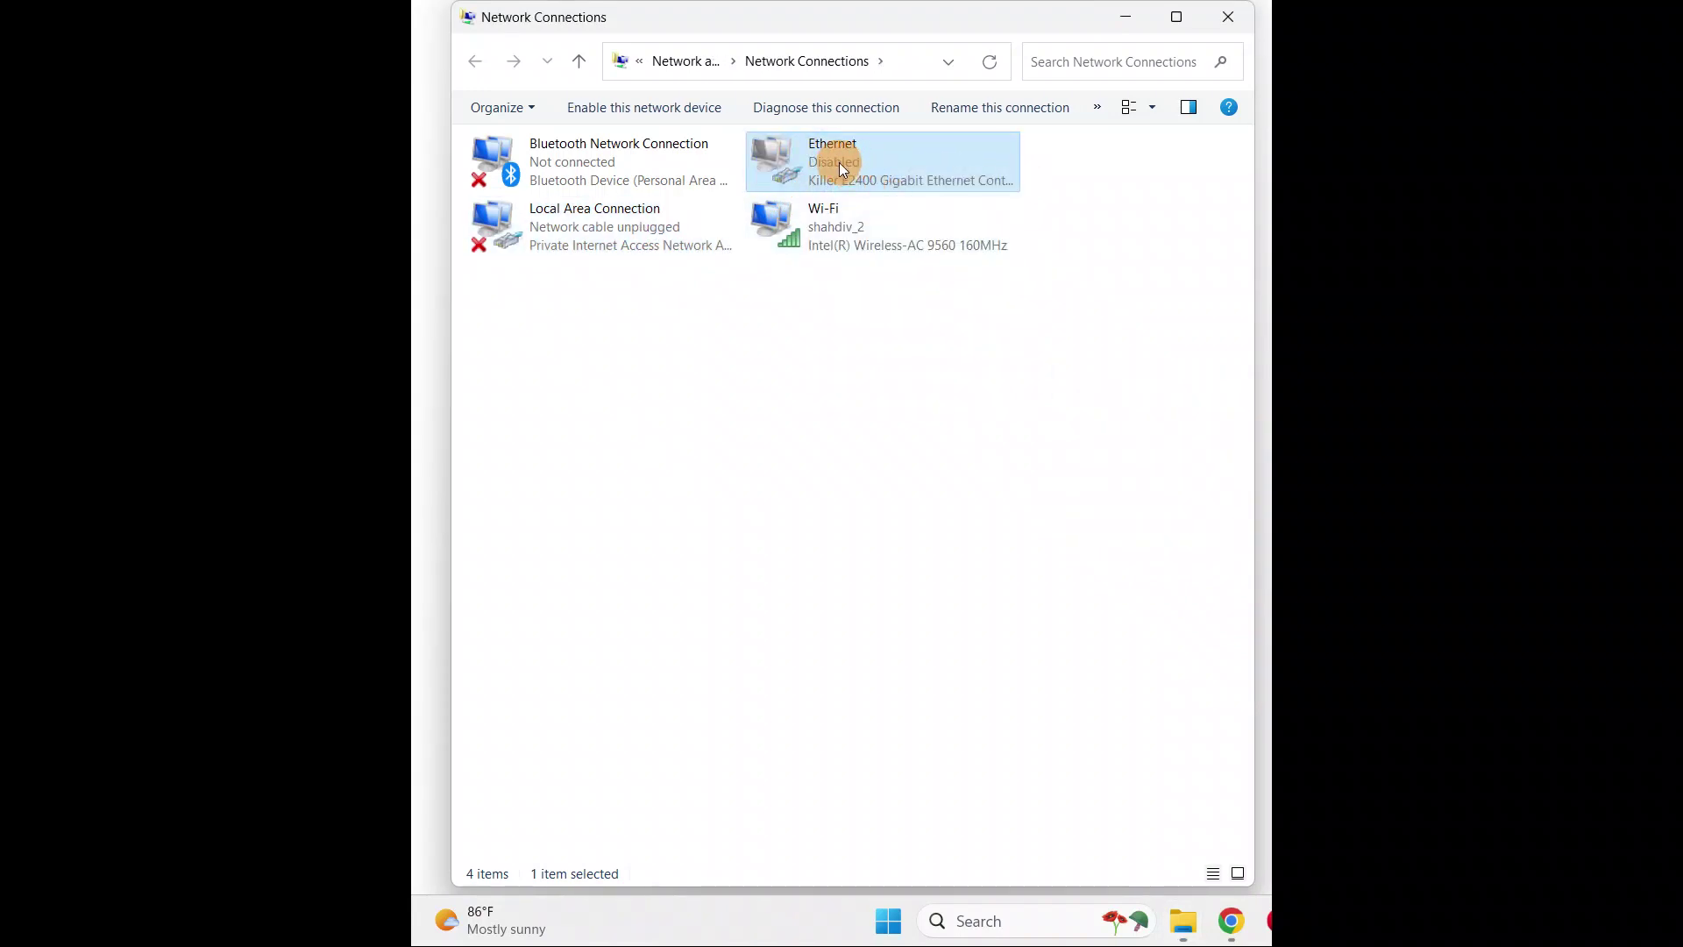
{"action": "right_click", "coordinate": [839, 161]}
{"action": "left_click", "coordinate": [882, 184]}
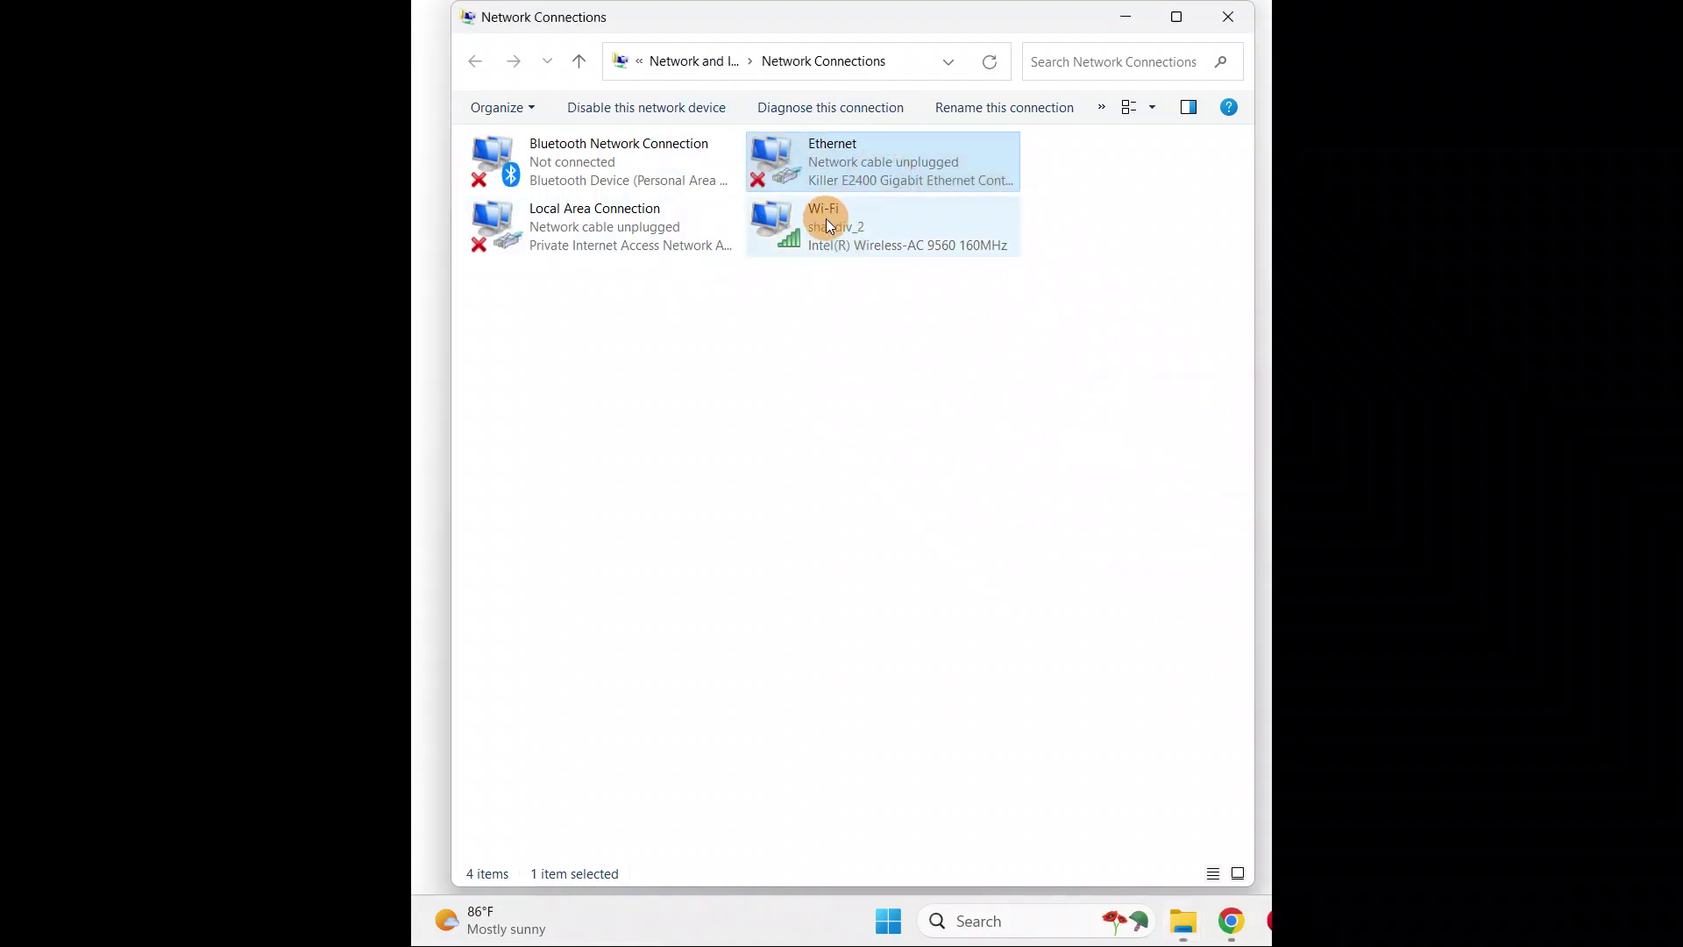
{"action": "left_click", "coordinate": [1232, 22]}
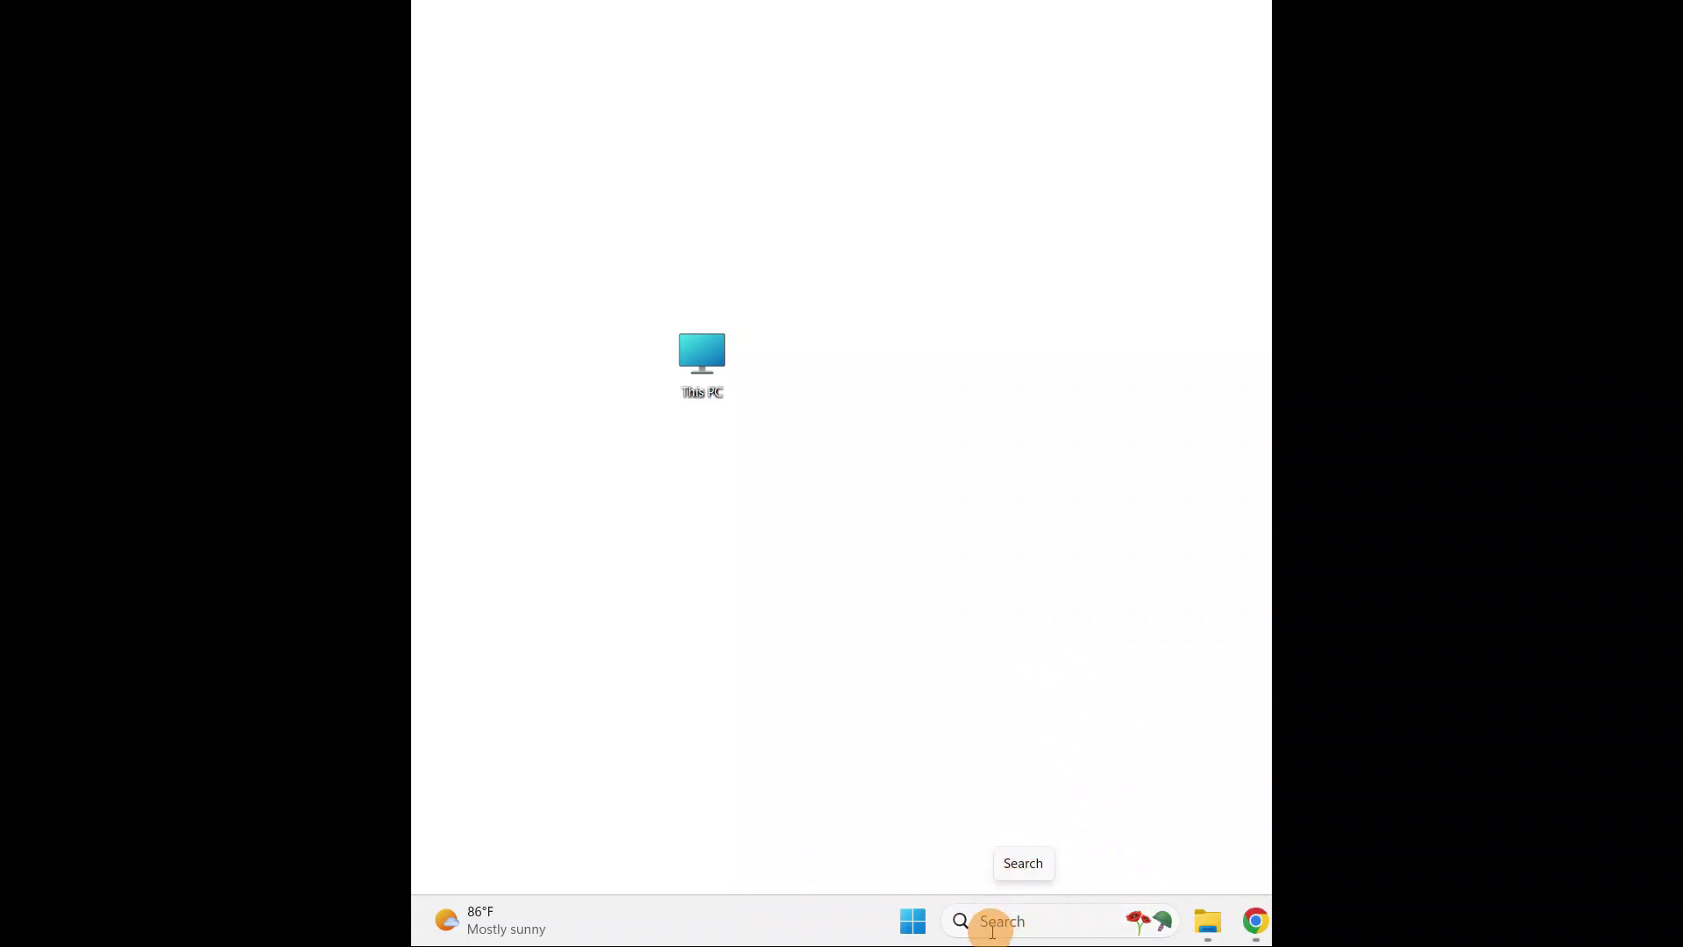
Search for 'trouble' and open Troubleshoot settings
{"action": "left_click", "coordinate": [993, 921]}
{"action": "type", "text": "tr"}
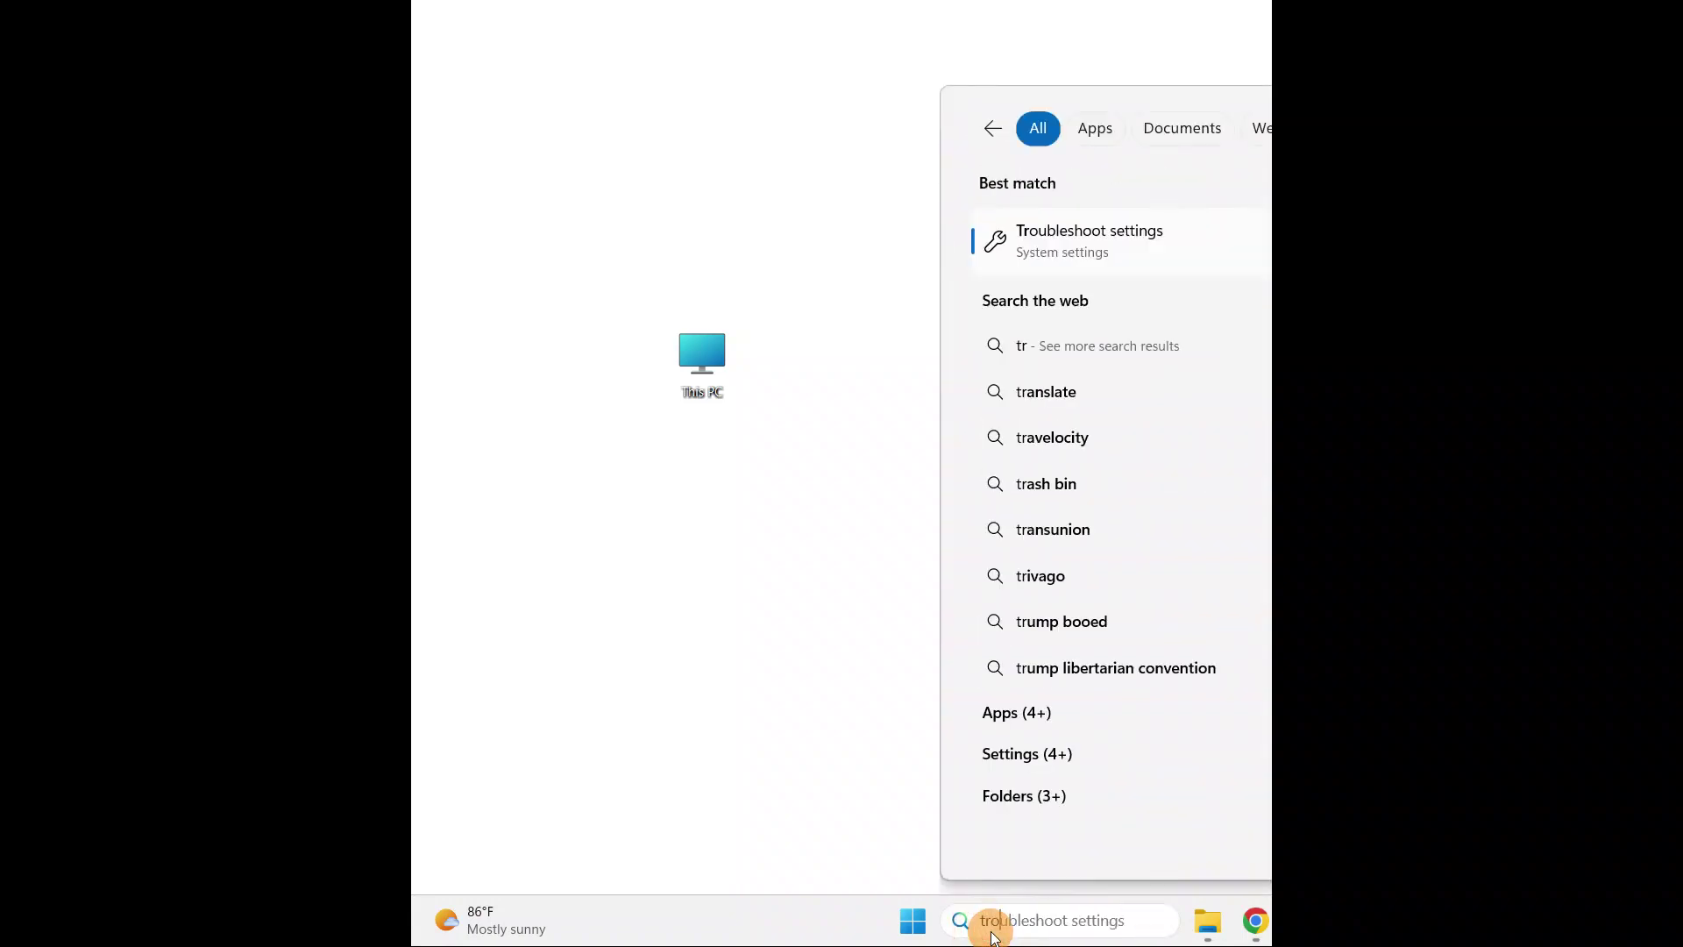
{"action": "type", "text": "ouble"}
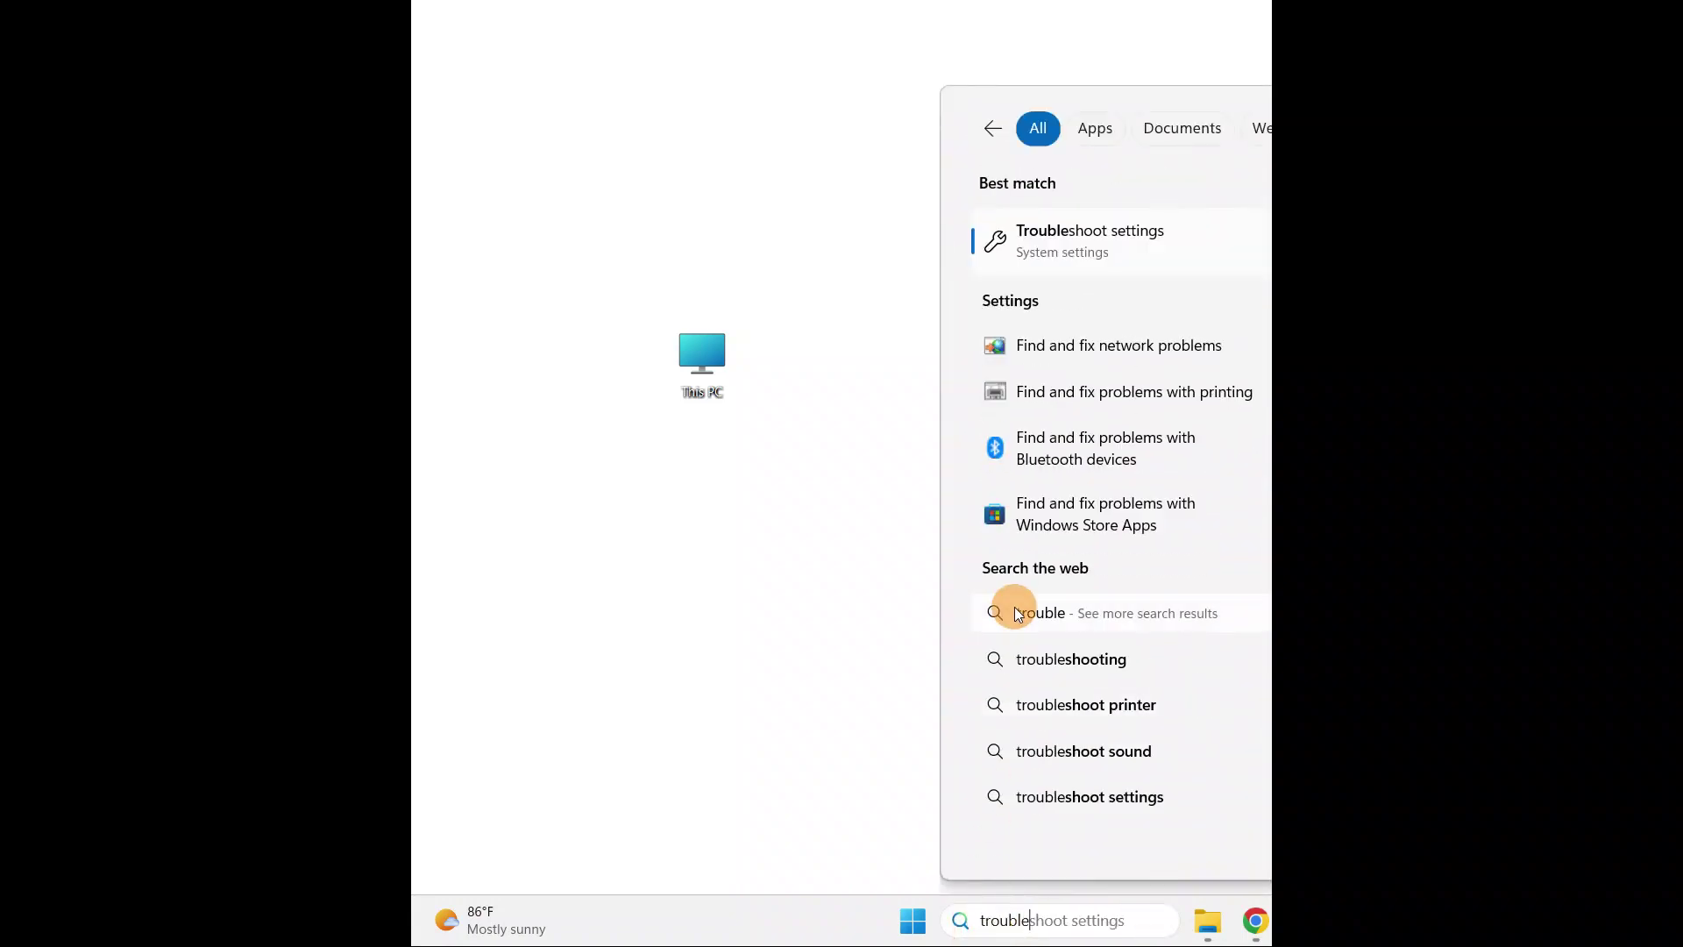
{"action": "left_click", "coordinate": [1100, 258]}
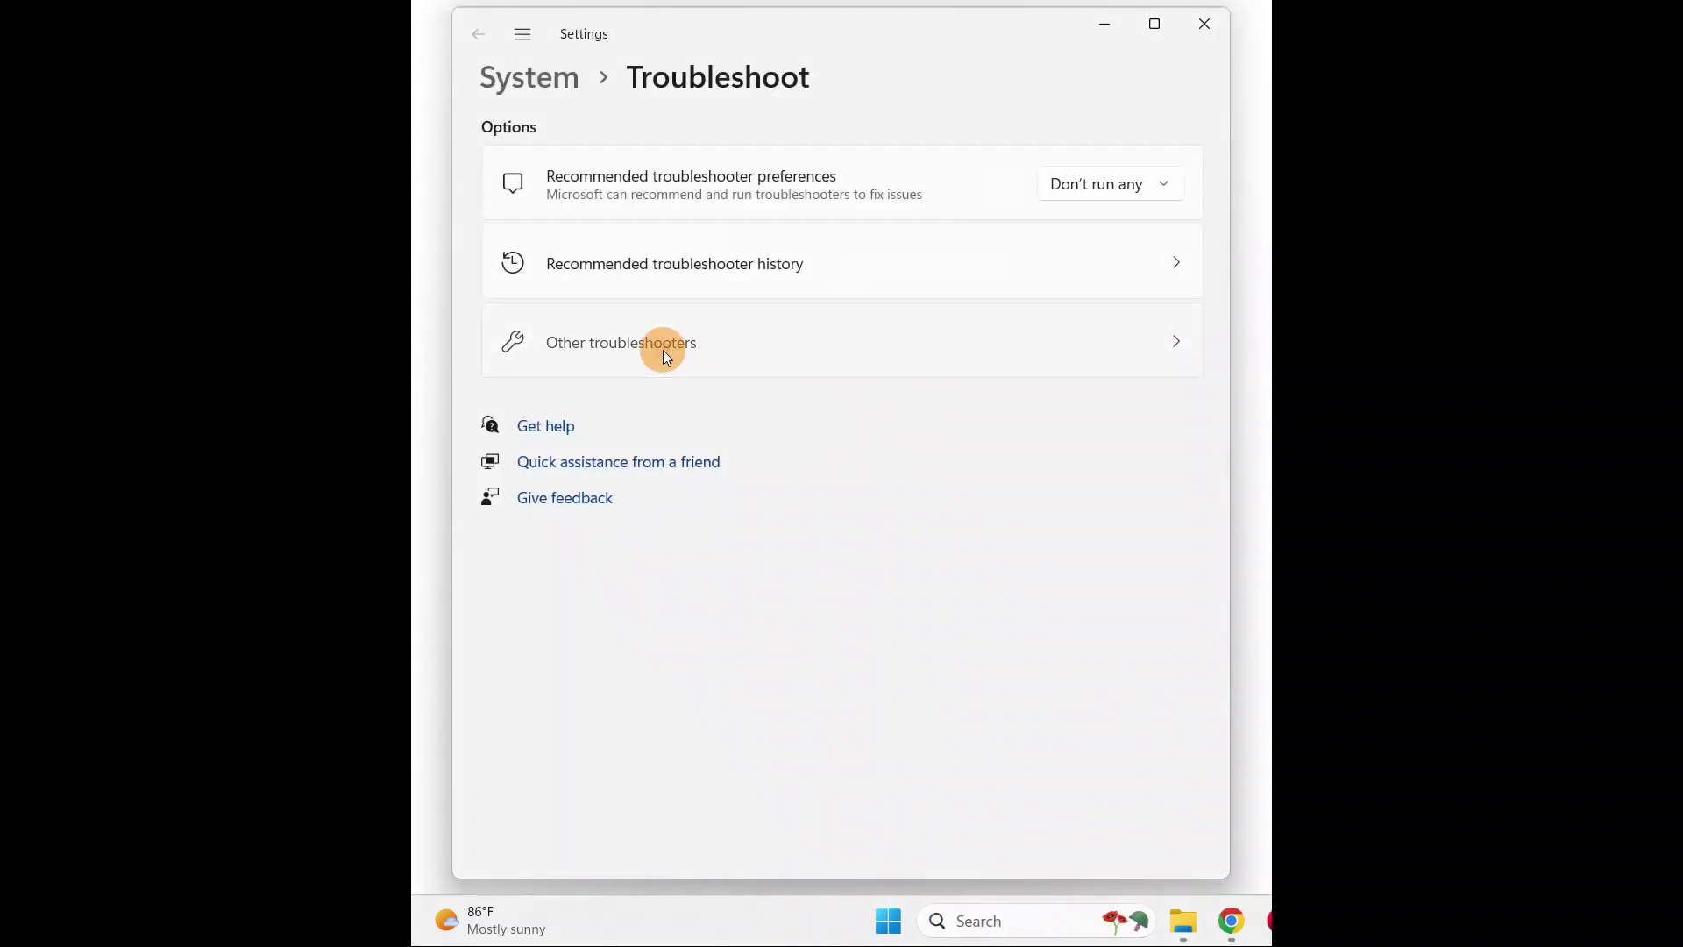
Run the Network and Internet troubleshooter from Other troubleshooters and bring its results forward
{"action": "left_click", "coordinate": [663, 350]}
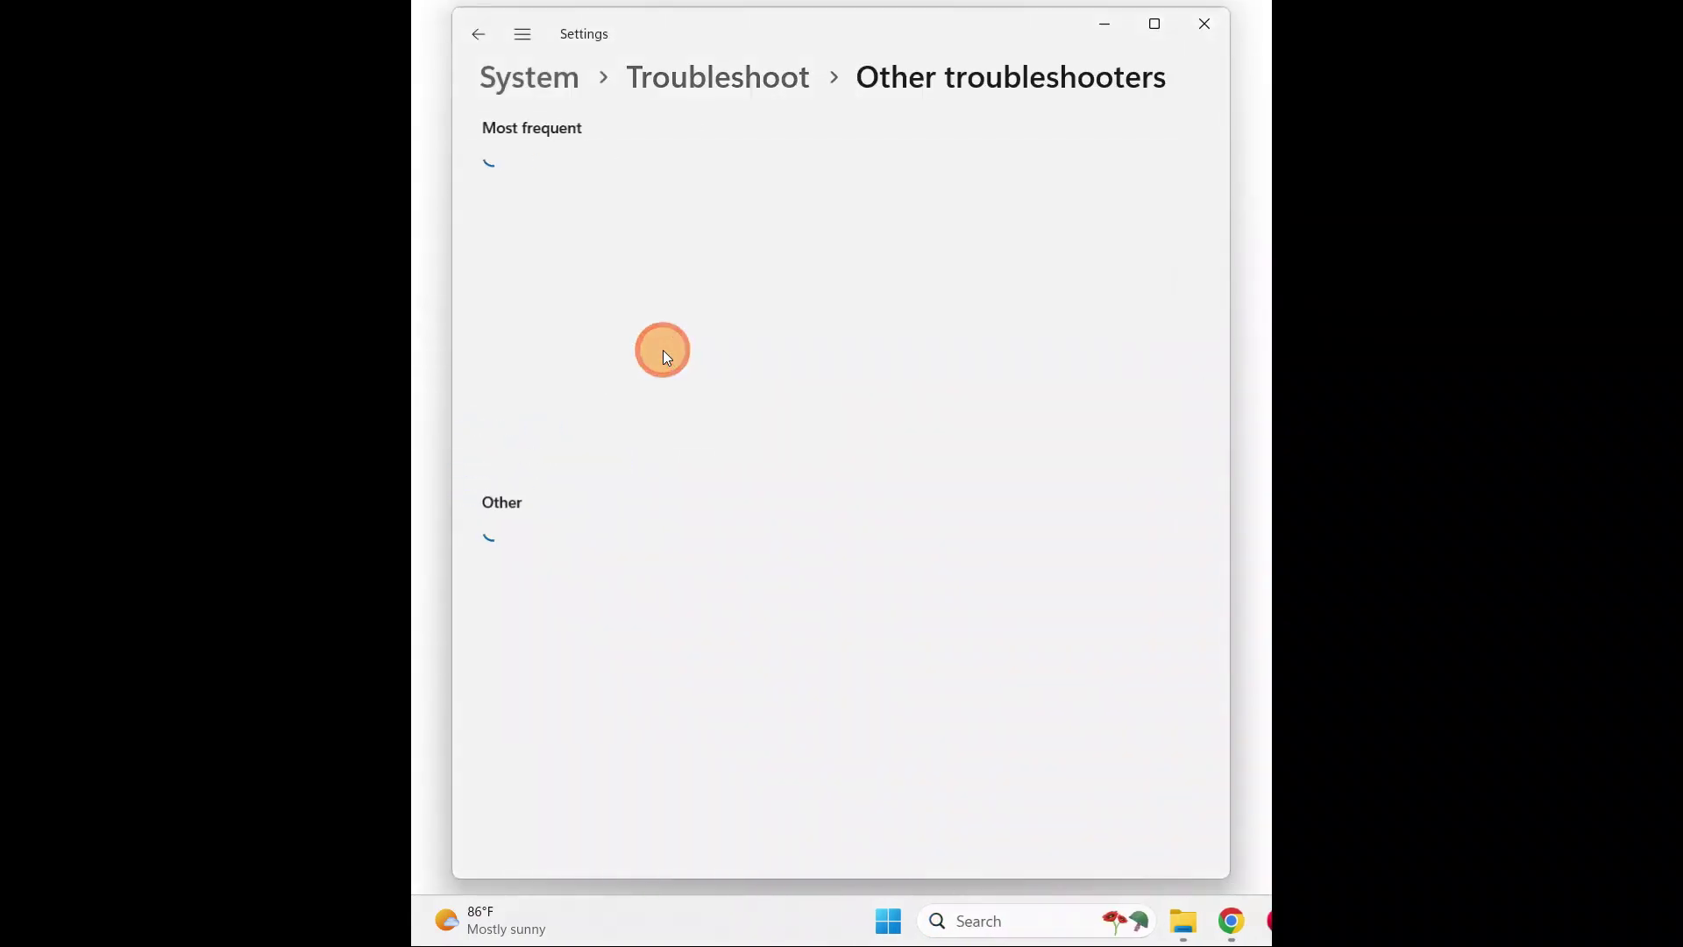
{"action": "left_click", "coordinate": [1114, 261]}
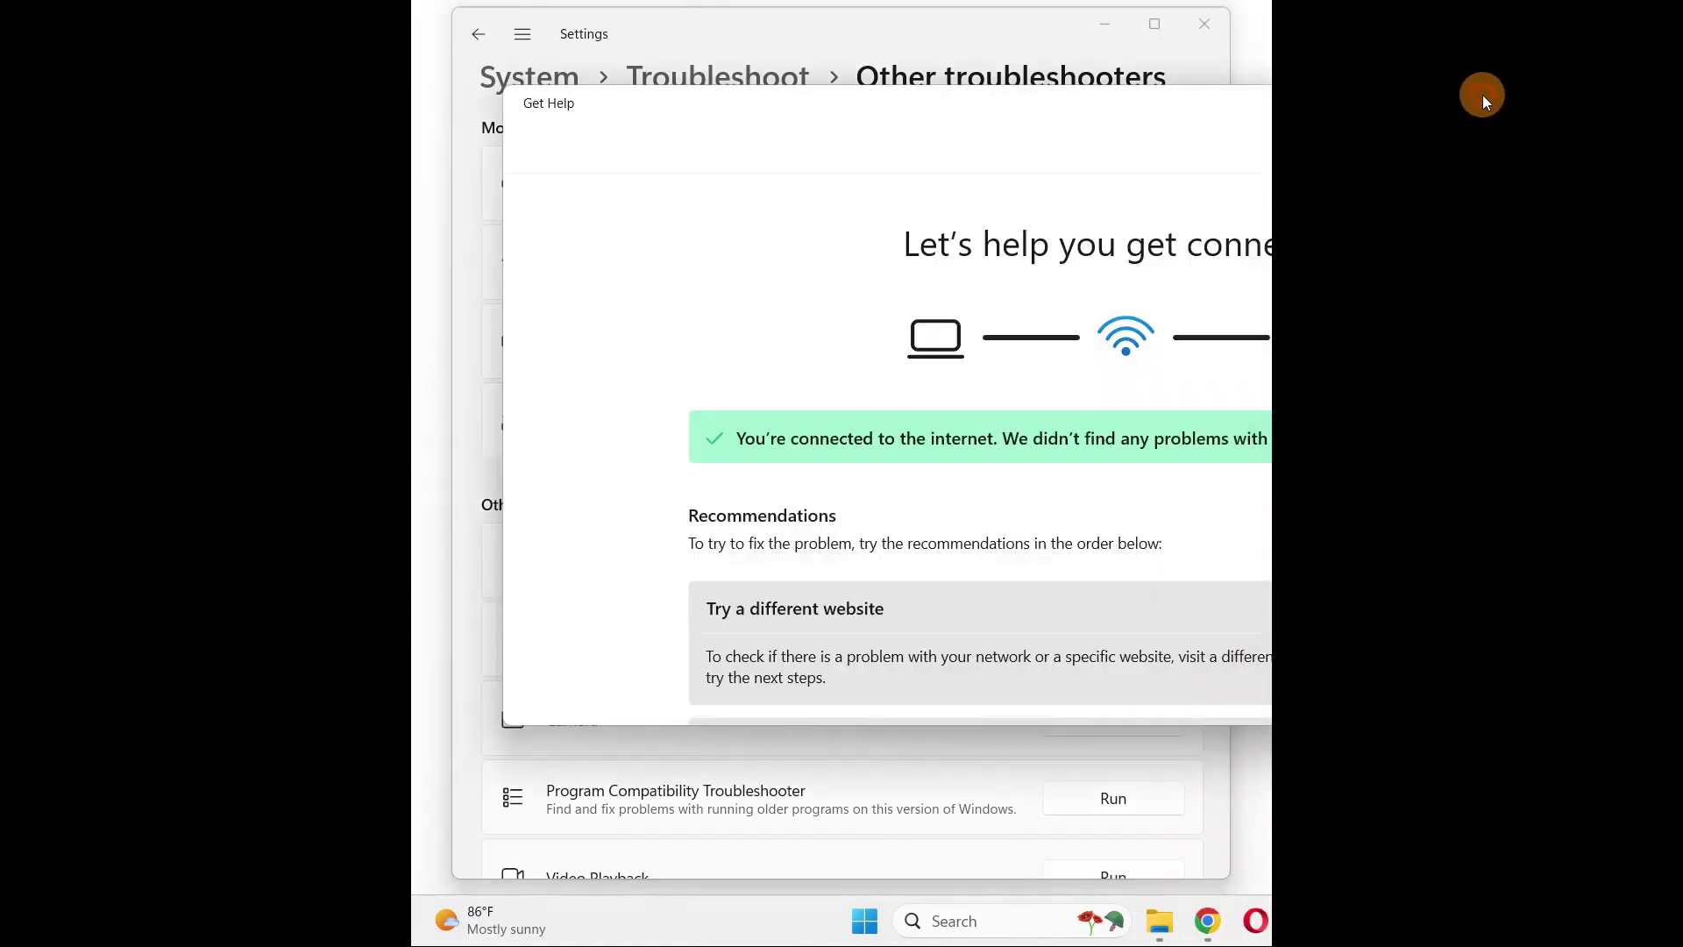
{"action": "left_click", "coordinate": [1482, 96]}
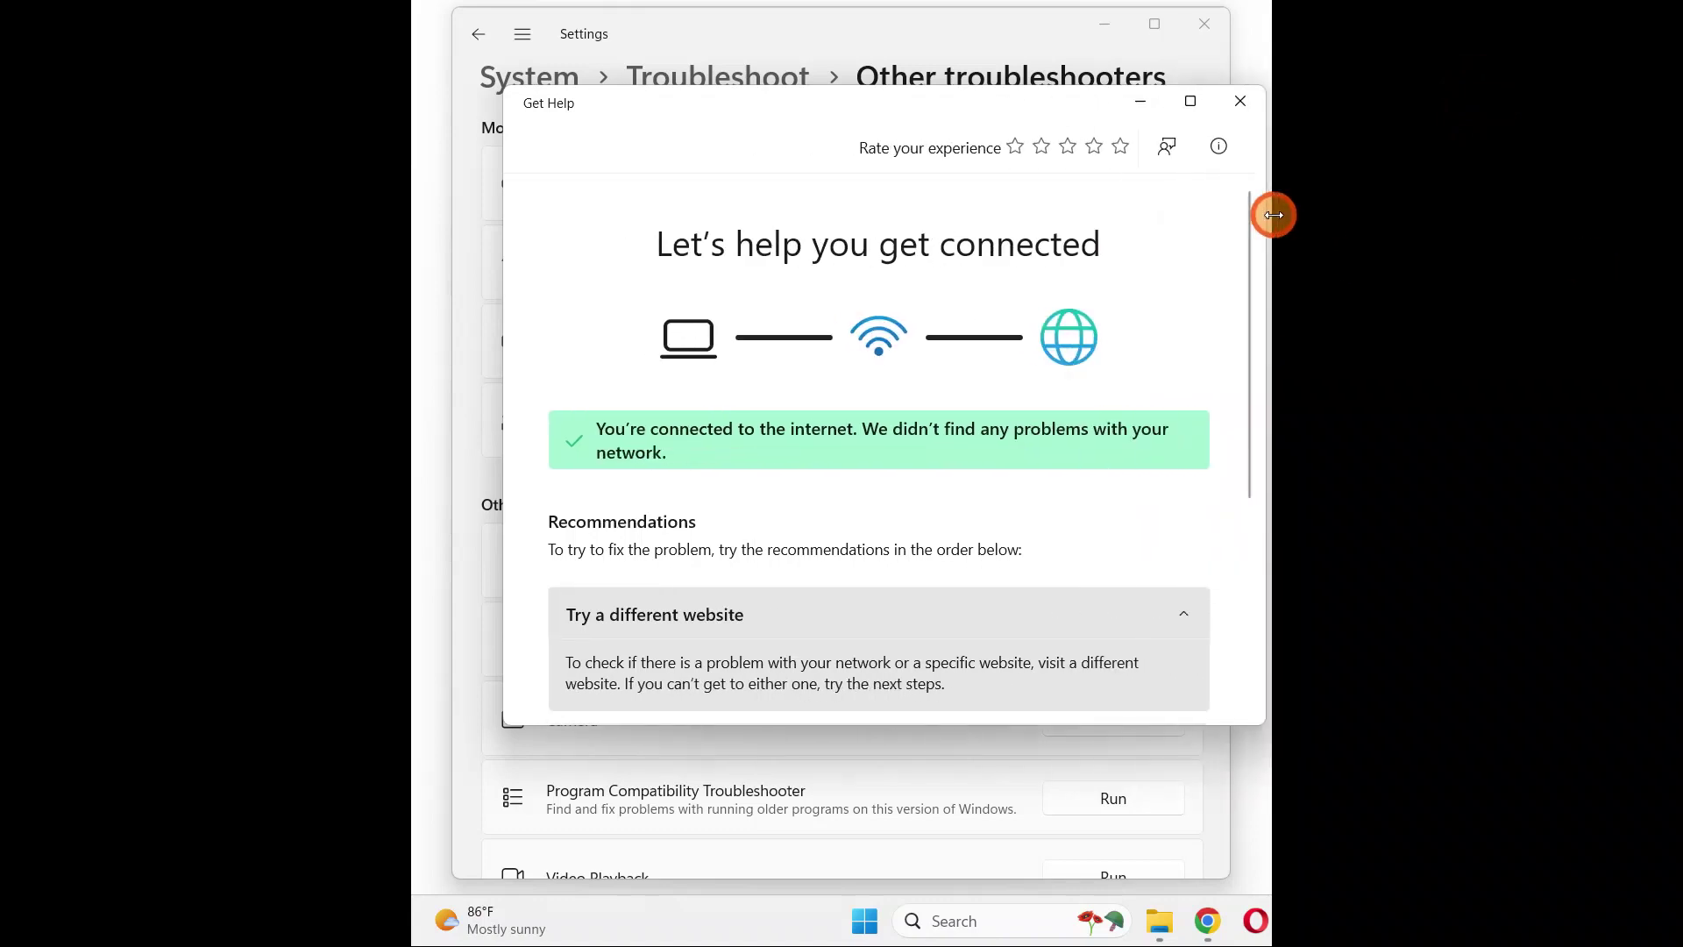
Narrow the Get Help results window so it fits on screen
{"action": "left_click_drag", "start_coordinate": [1271, 215], "coordinate": [1229, 207]}
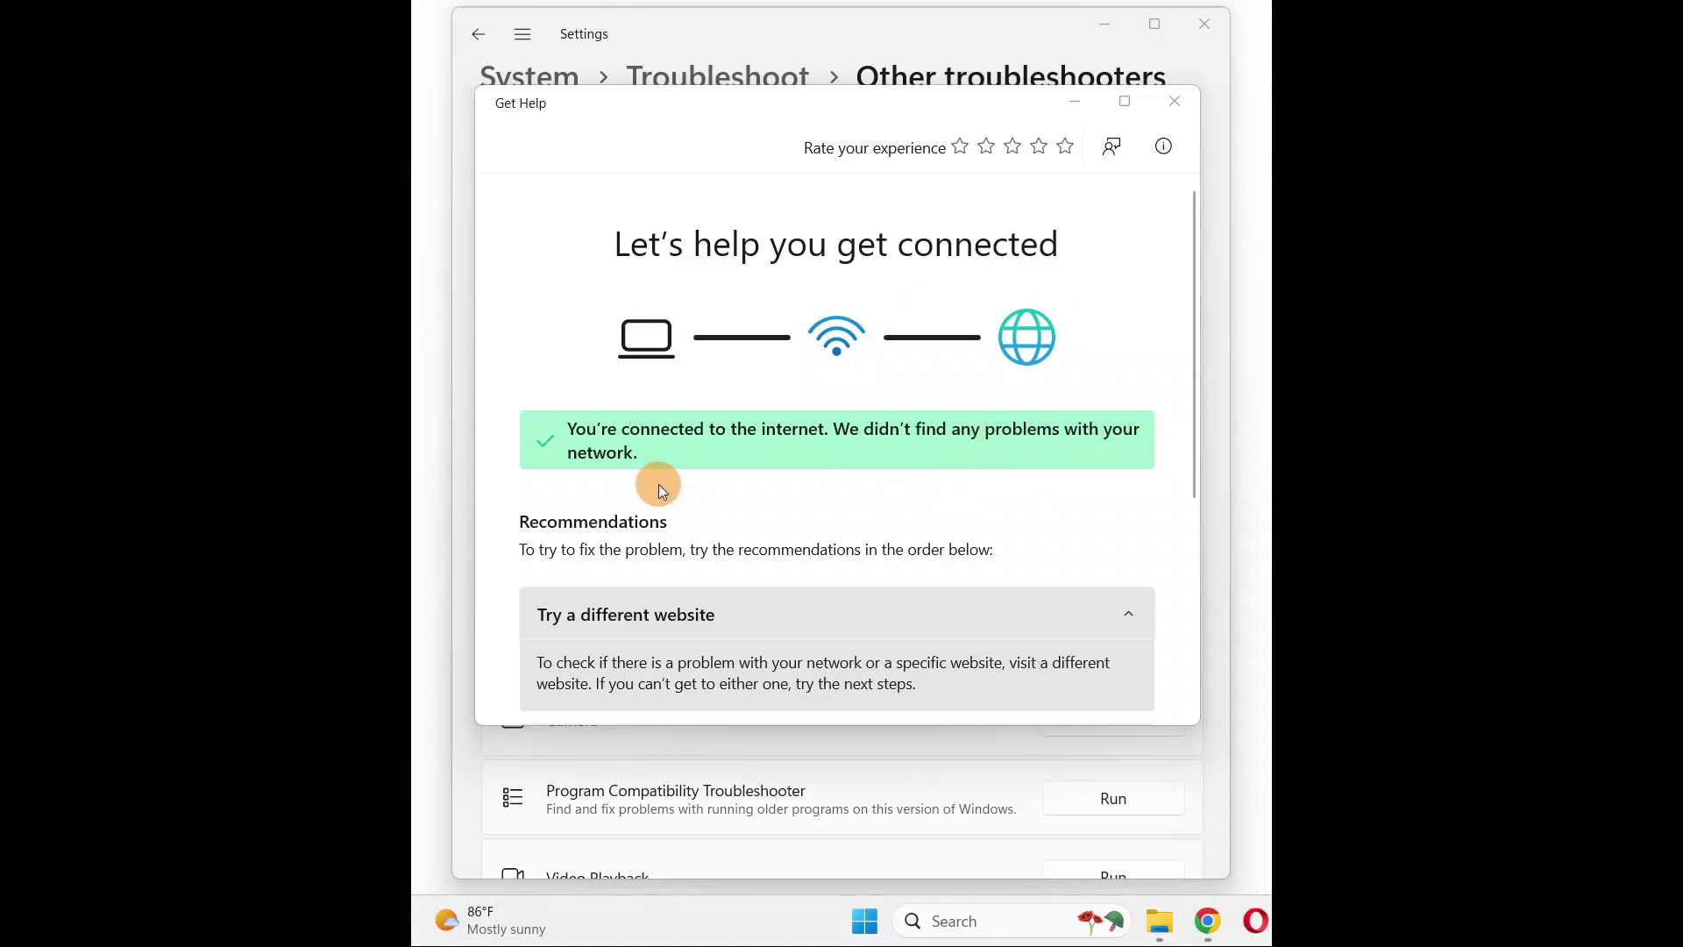
Close the Get Help results window and the Settings window
{"action": "left_click", "coordinate": [1176, 95]}
{"action": "left_click", "coordinate": [1202, 29]}
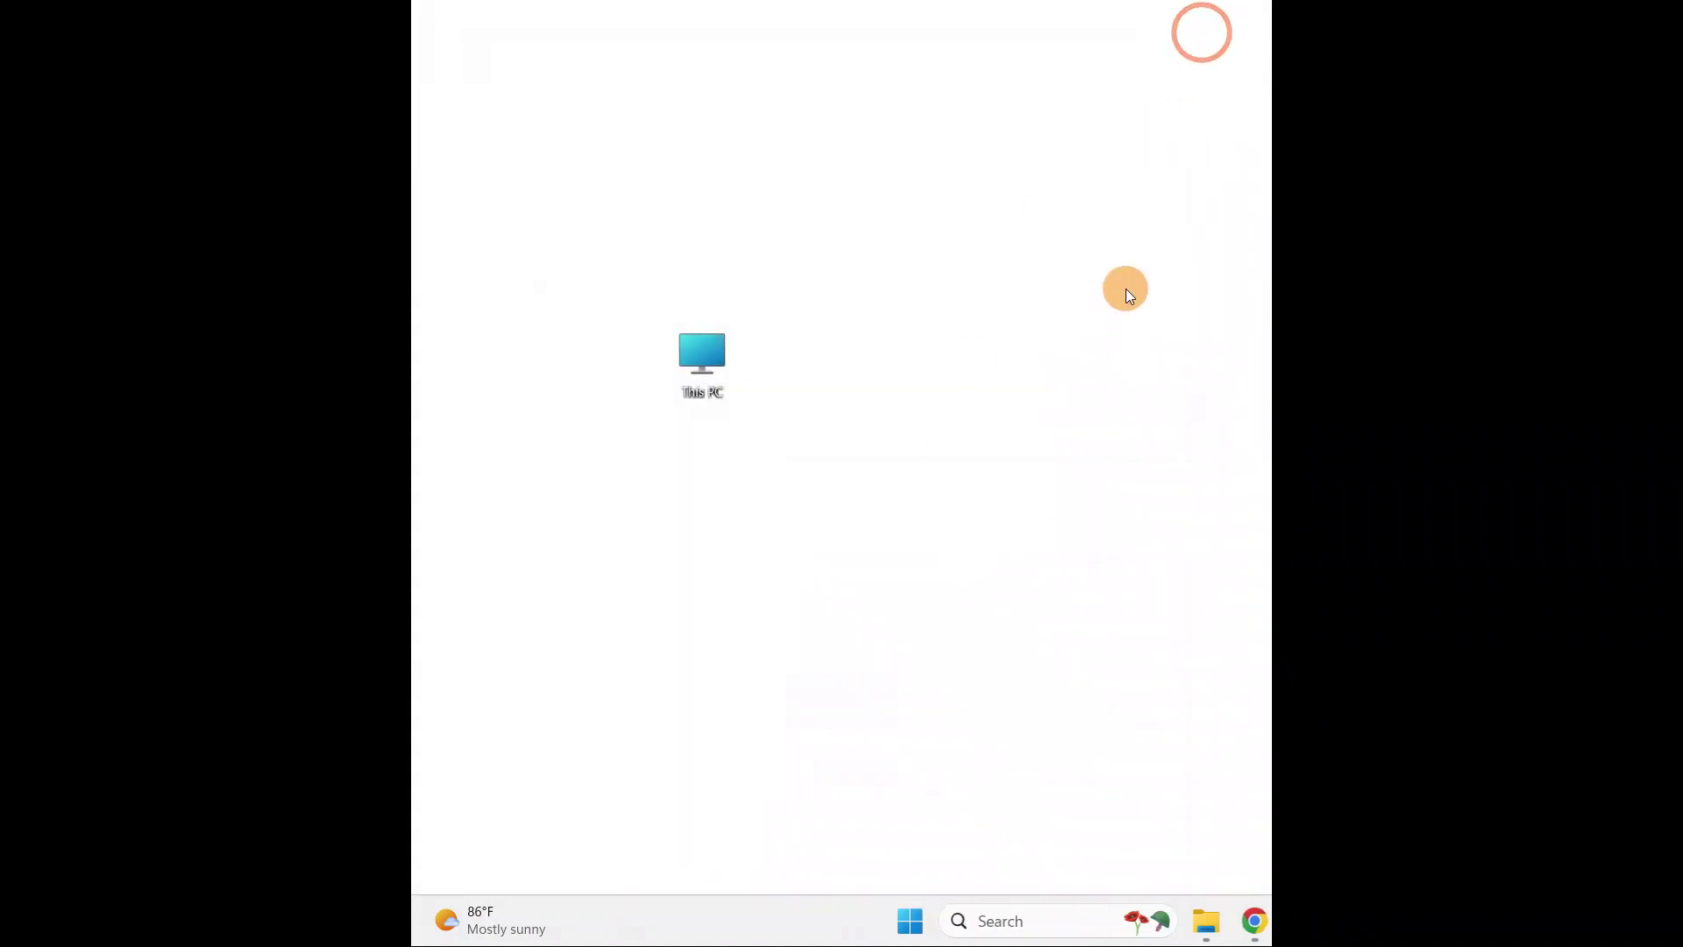